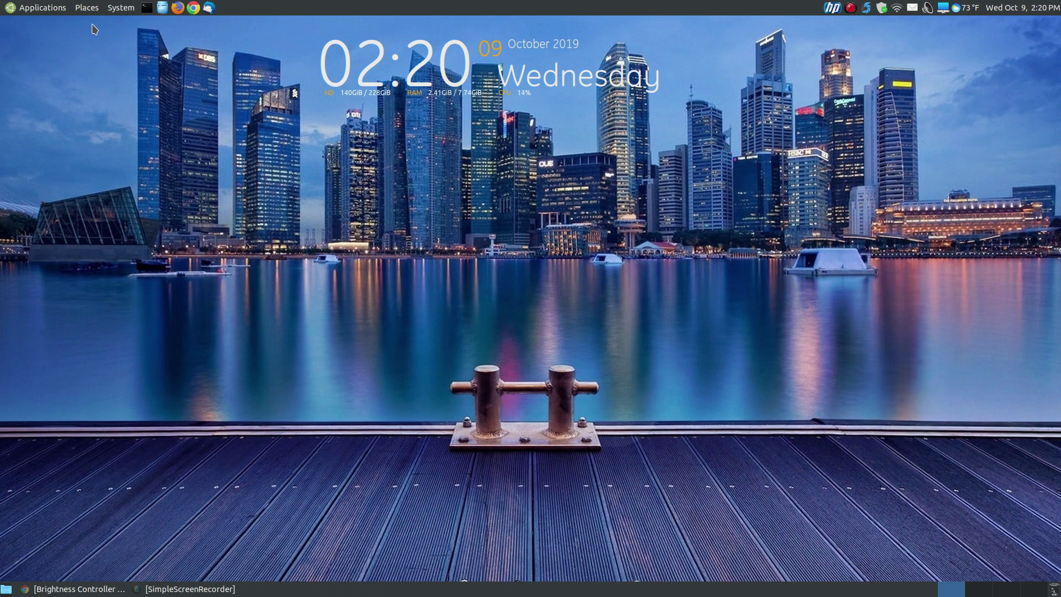
- Open the Applications menu and close it again without launching anything
click(10, 8)
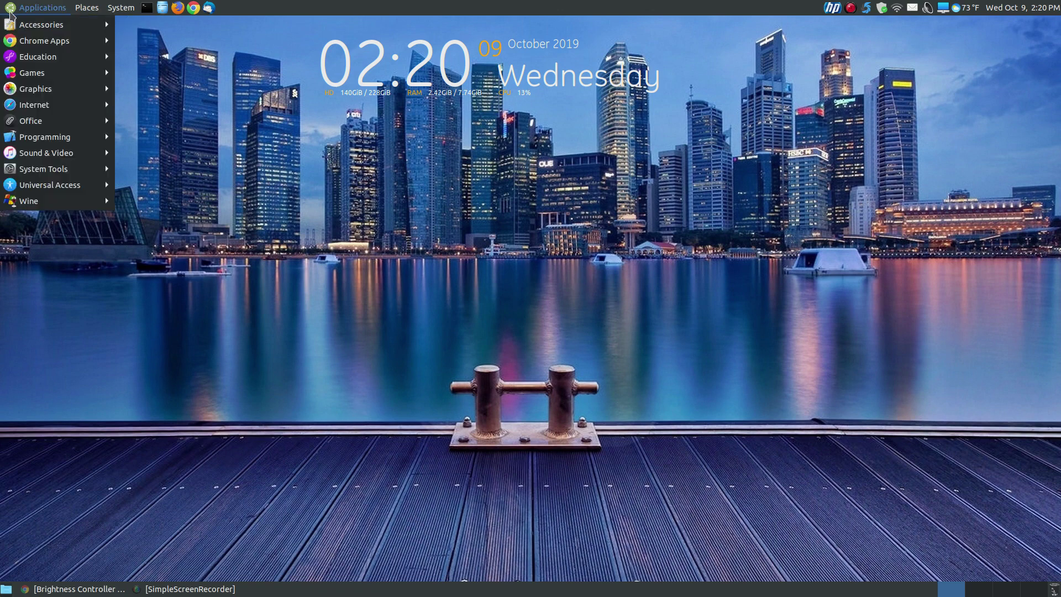
mouse_move(55, 25)
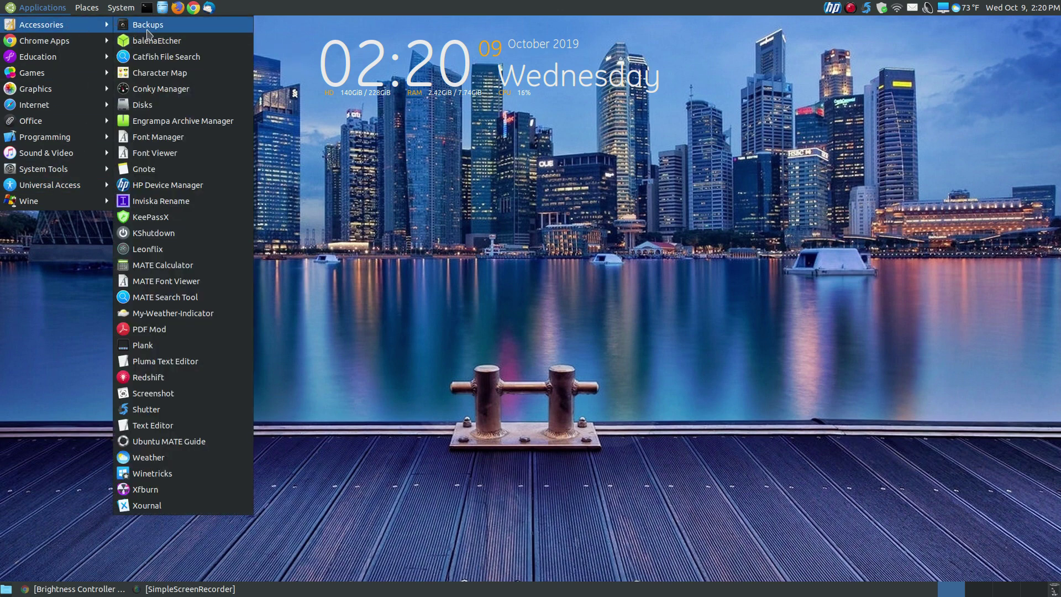
click(629, 381)
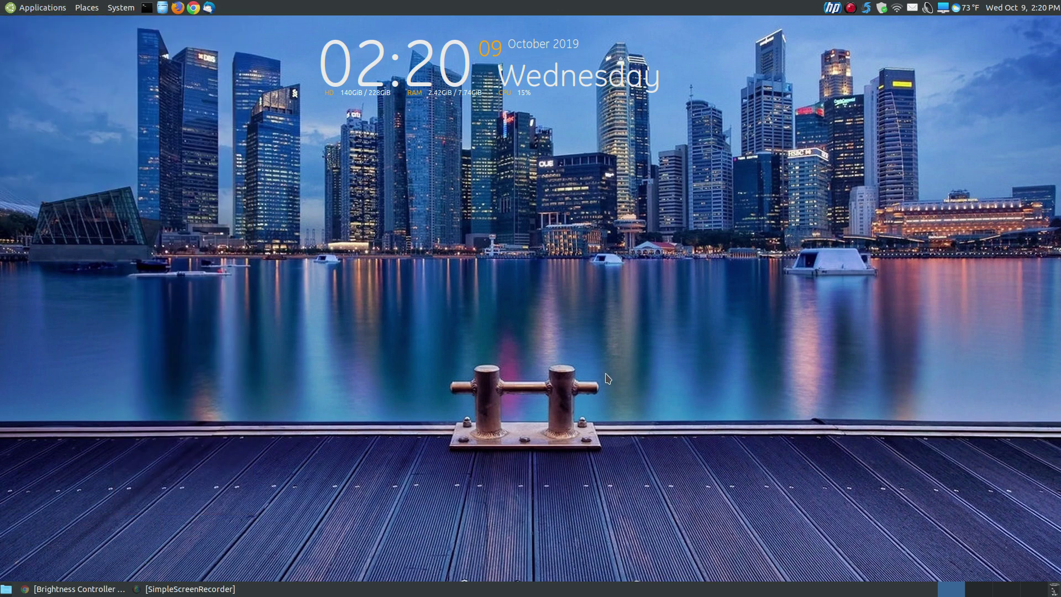
- Copy the 'sudo add-apt-repository ppa:apandada1/brightness-controller' command from the guide's step 2
click(54, 590)
click(988, 248)
scroll(988, 248, up, 5)
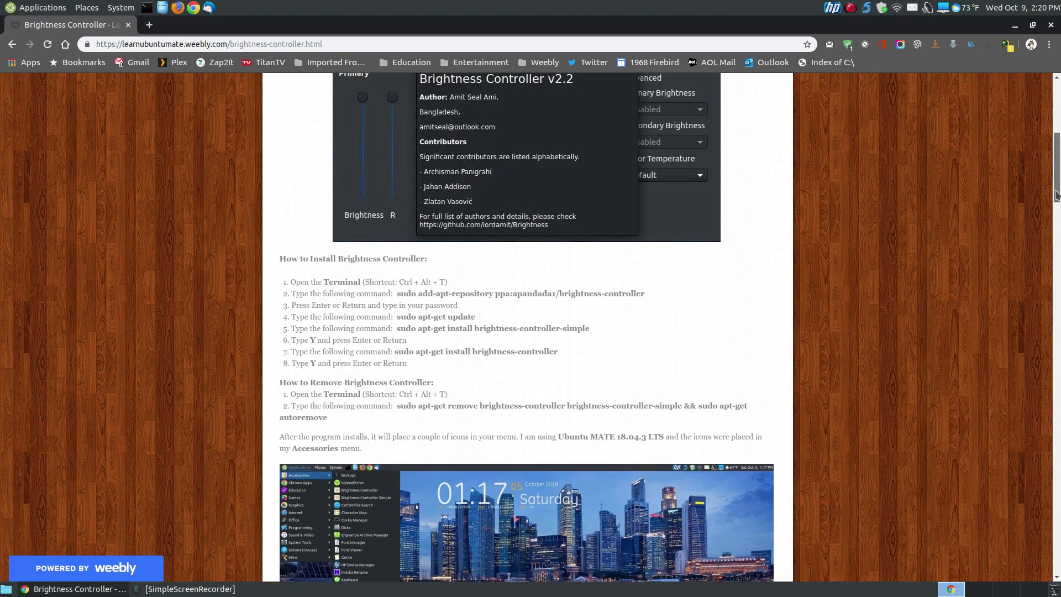
scroll(1056, 195, down, 5)
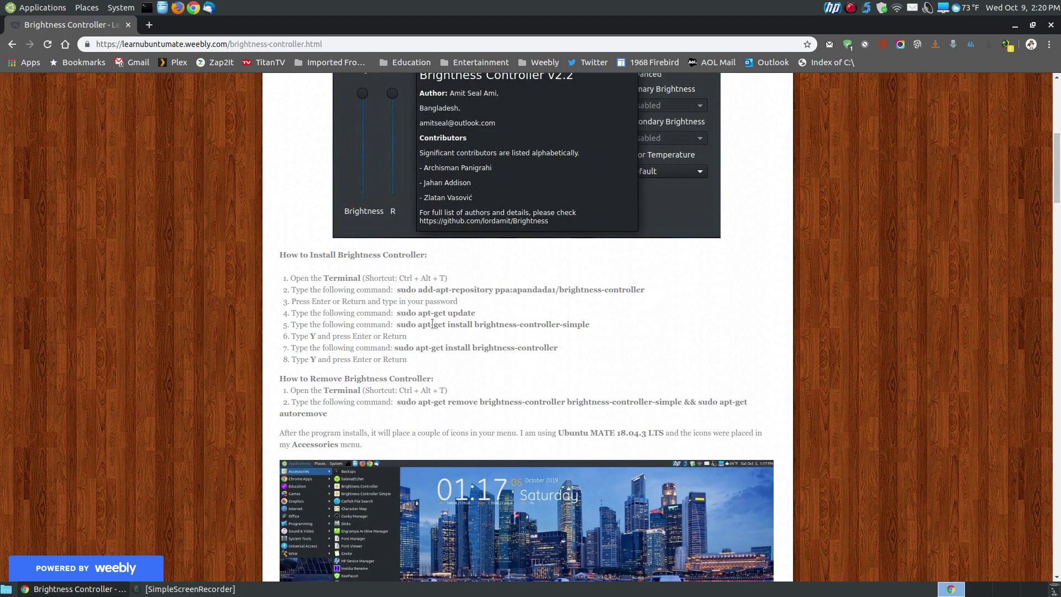
drag(646, 288, 394, 291)
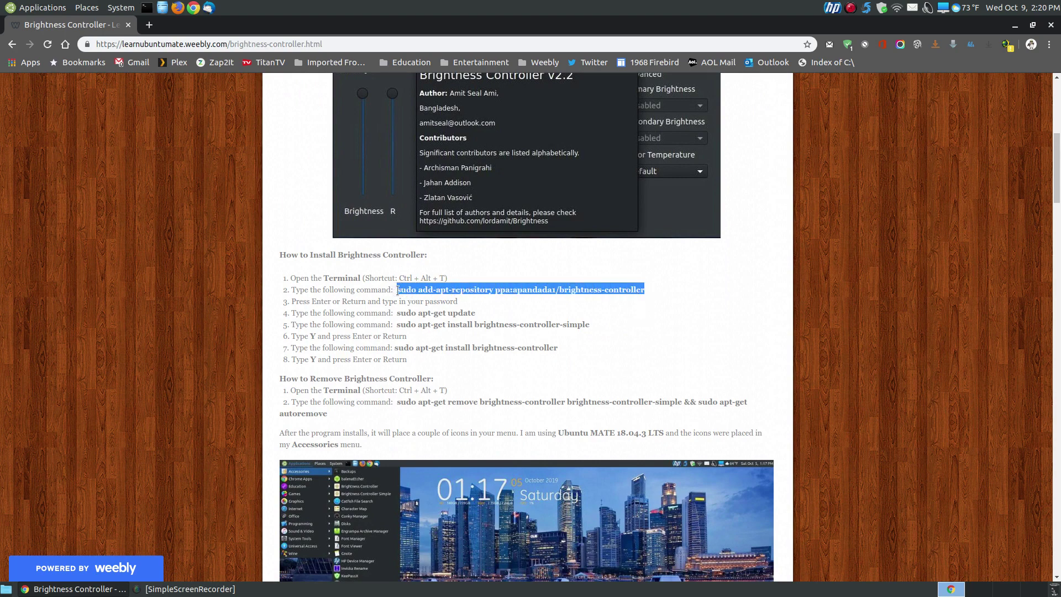
right_click(418, 288)
click(442, 297)
click(1015, 24)
- Add the brightness-controller PPA in a new terminal, giving the sudo password and confirming
click(146, 7)
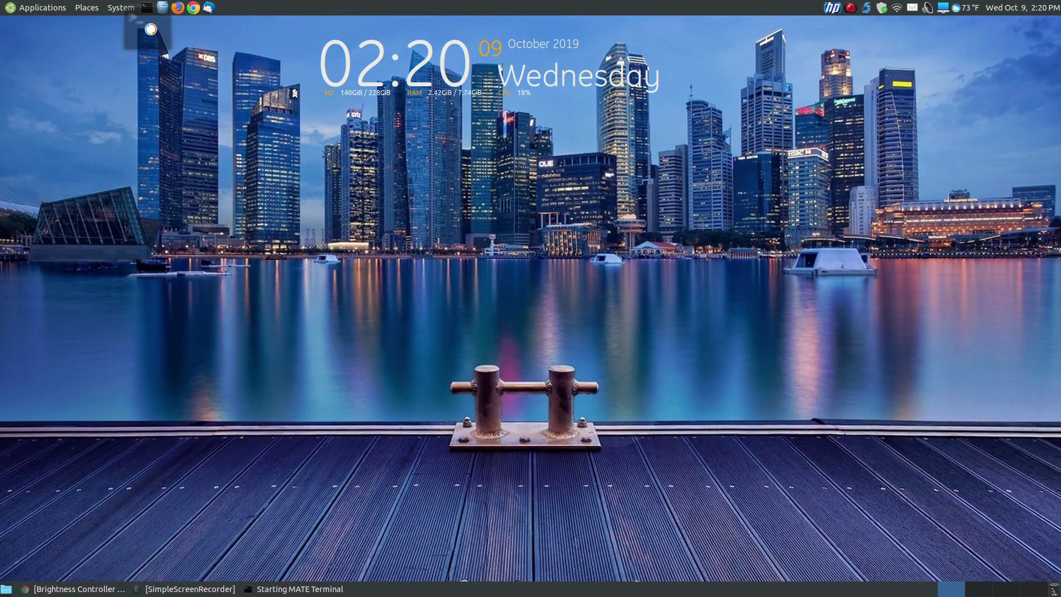
right_click(453, 164)
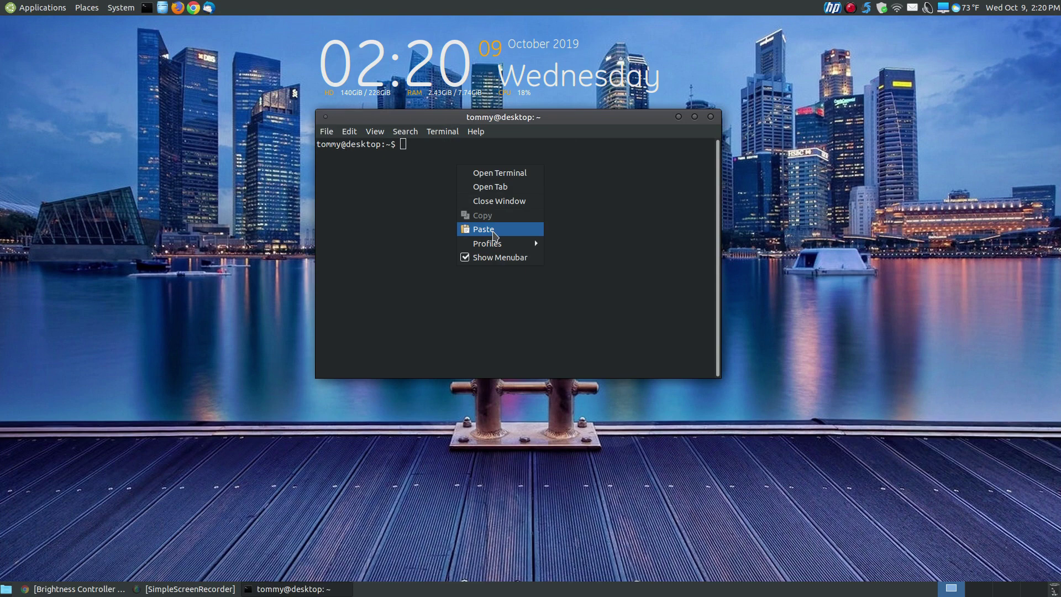
click(487, 228)
key(Return)
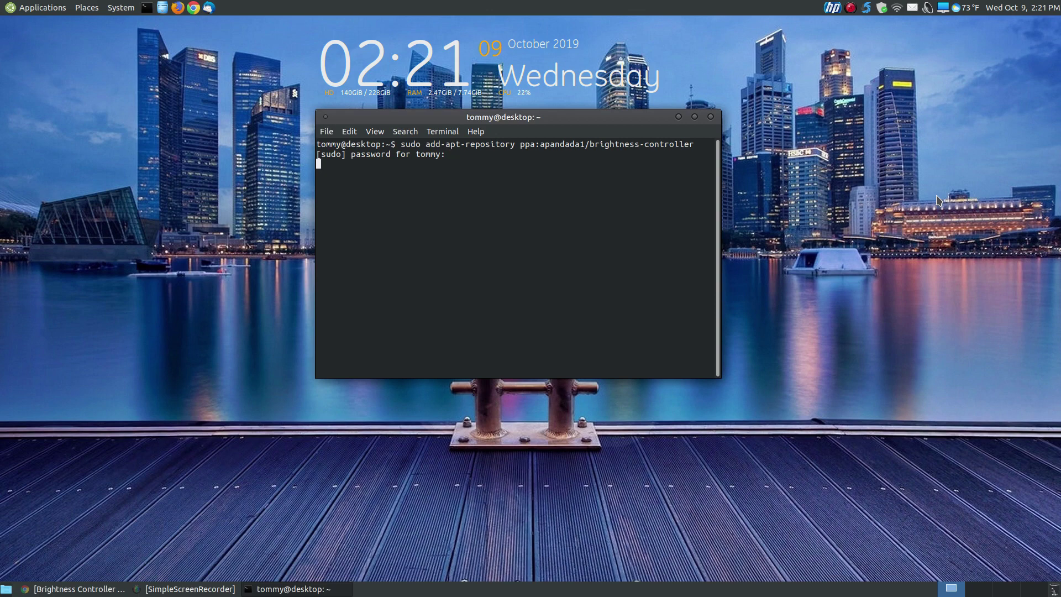
key(Return)
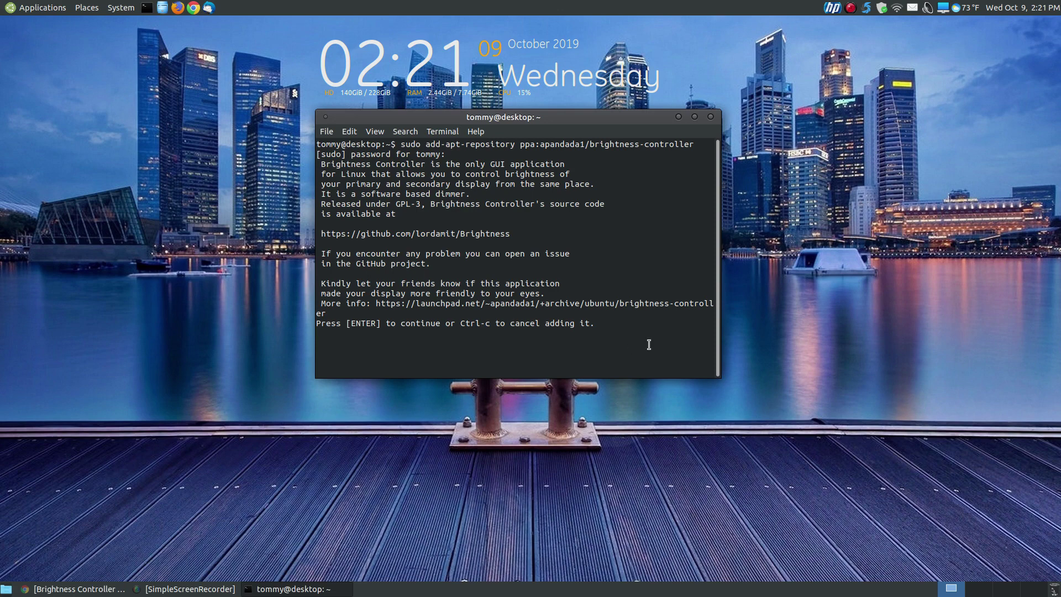
key(Return)
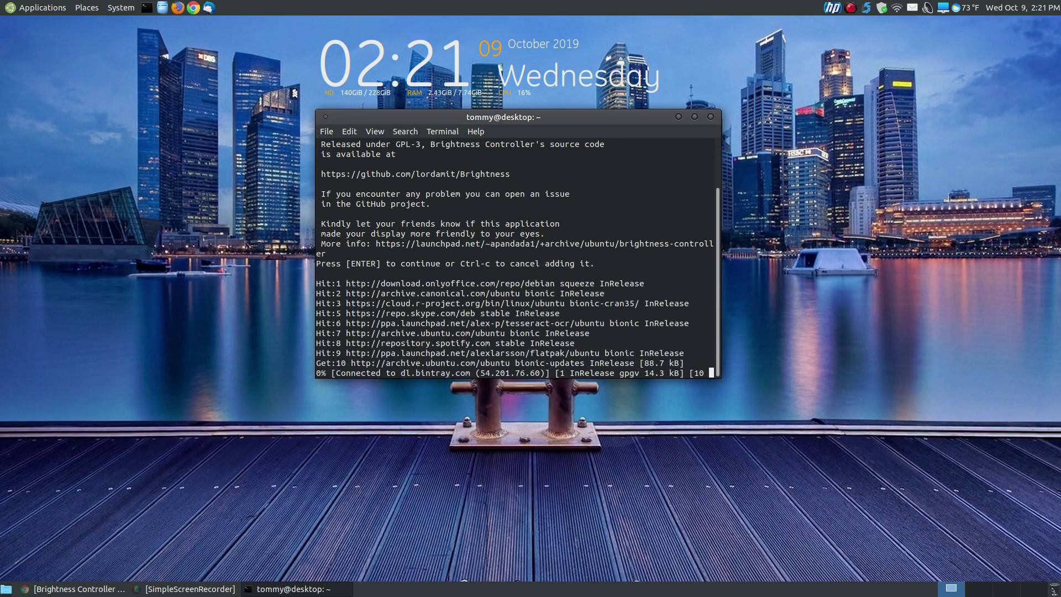
drag(513, 114, 504, 114)
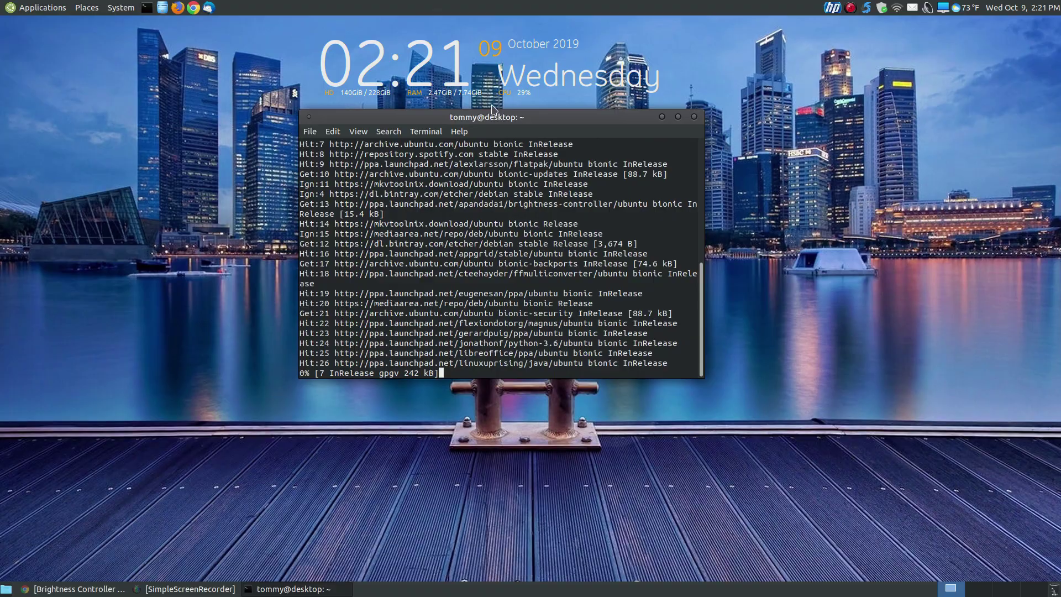
click(127, 589)
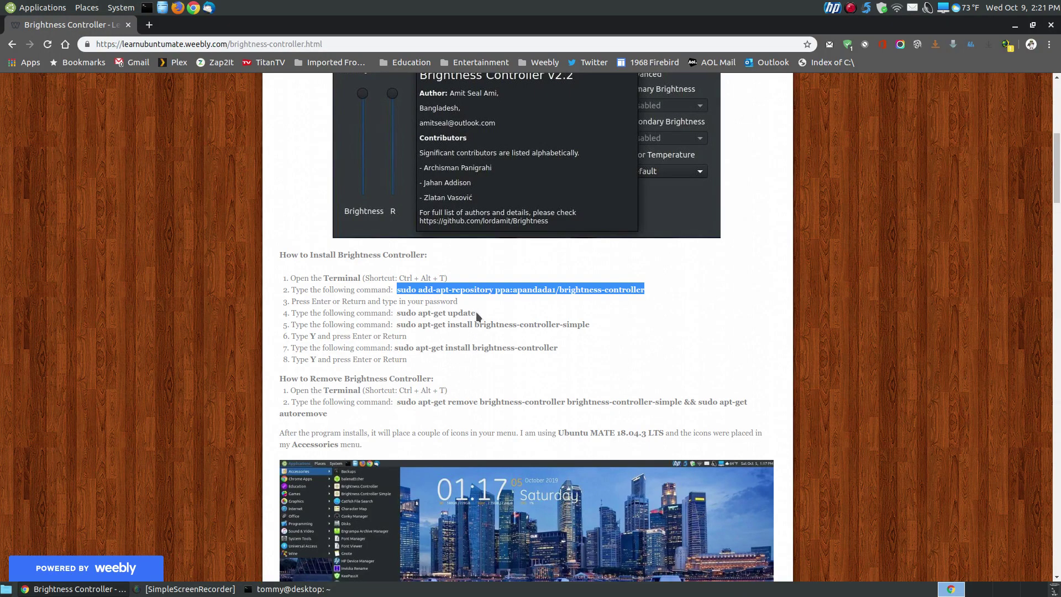
- Copy the 'sudo apt-get update' command from the install guide
drag(476, 313, 394, 312)
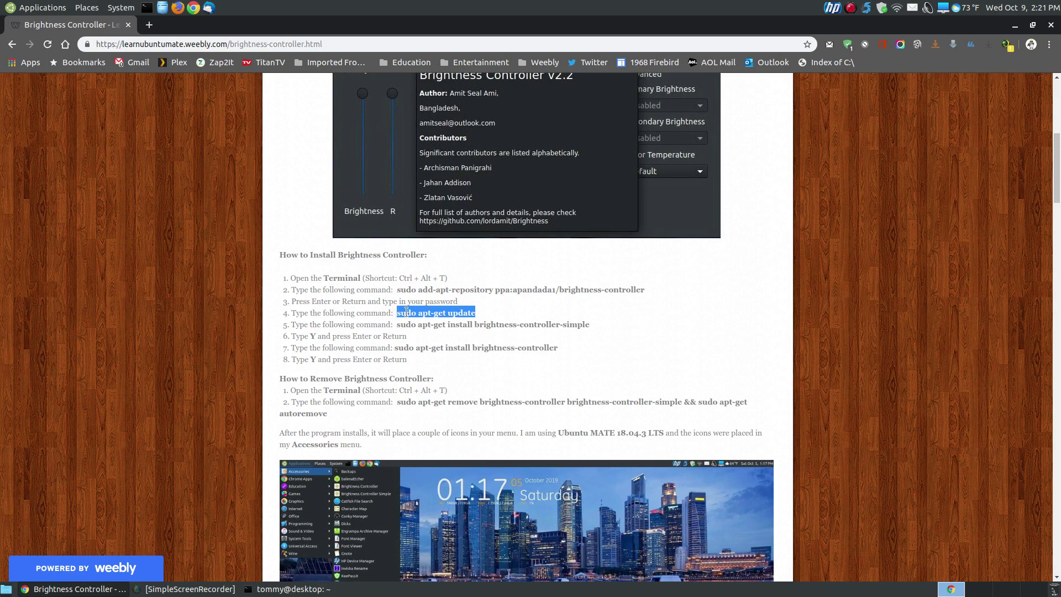
right_click(406, 313)
click(428, 318)
click(311, 590)
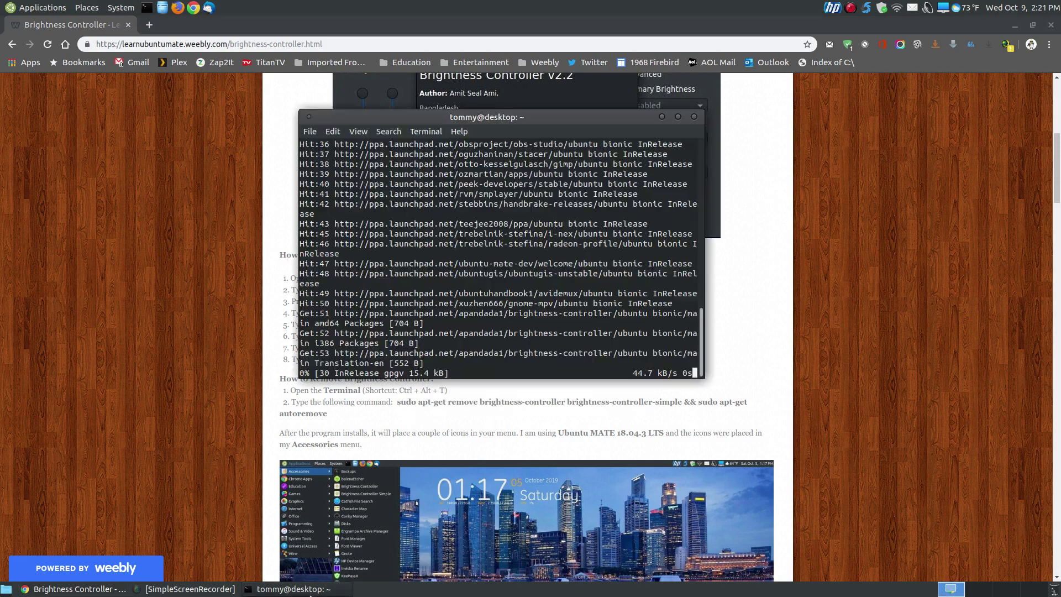
click(878, 393)
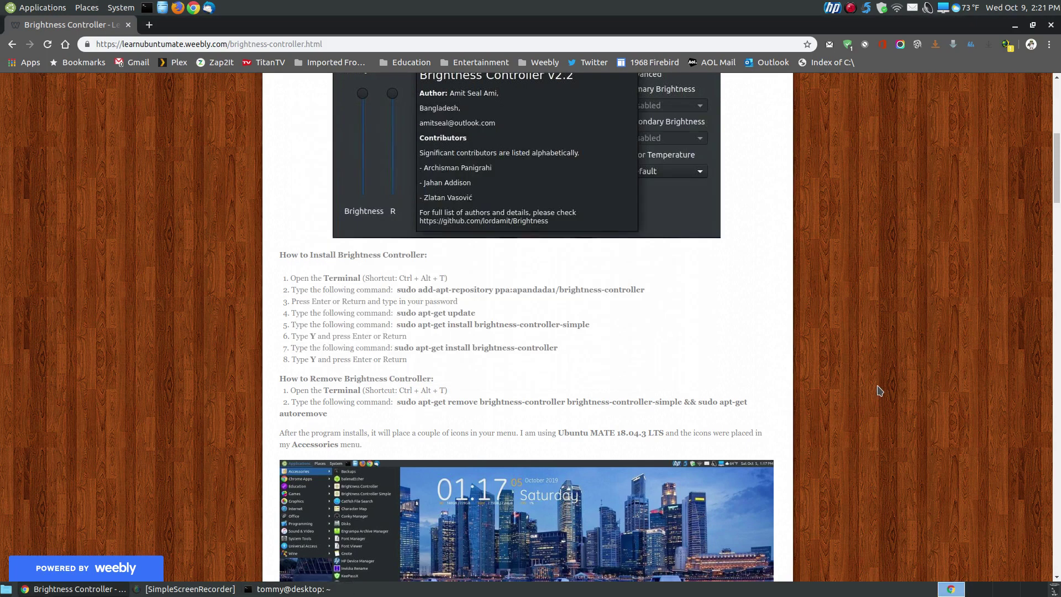
- Scroll through the page's screenshots of the Brightness Controller menu entries and dialog
scroll(878, 381, down, 4)
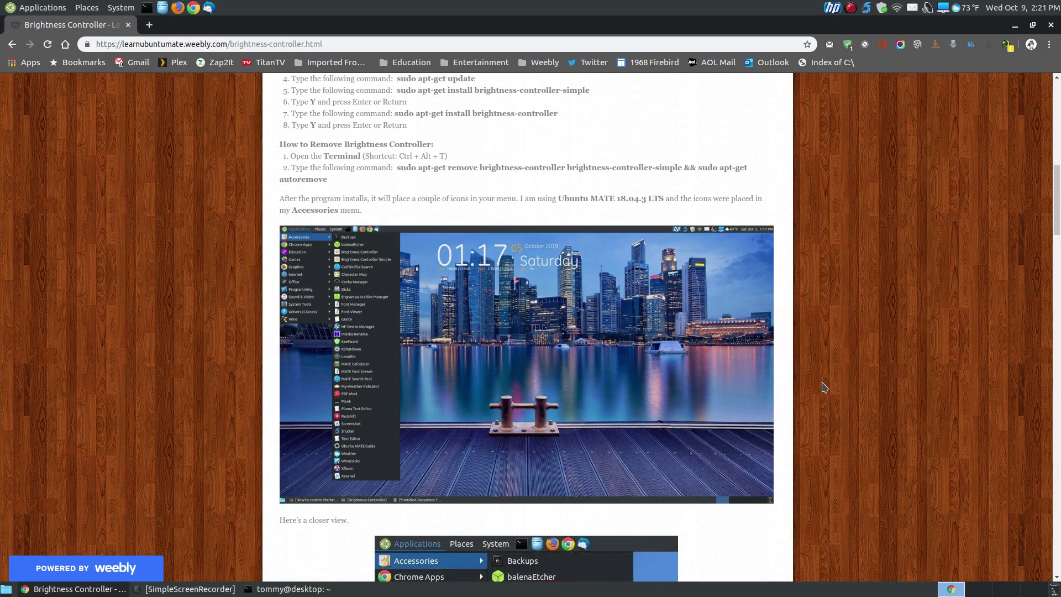
scroll(821, 385, down, 5)
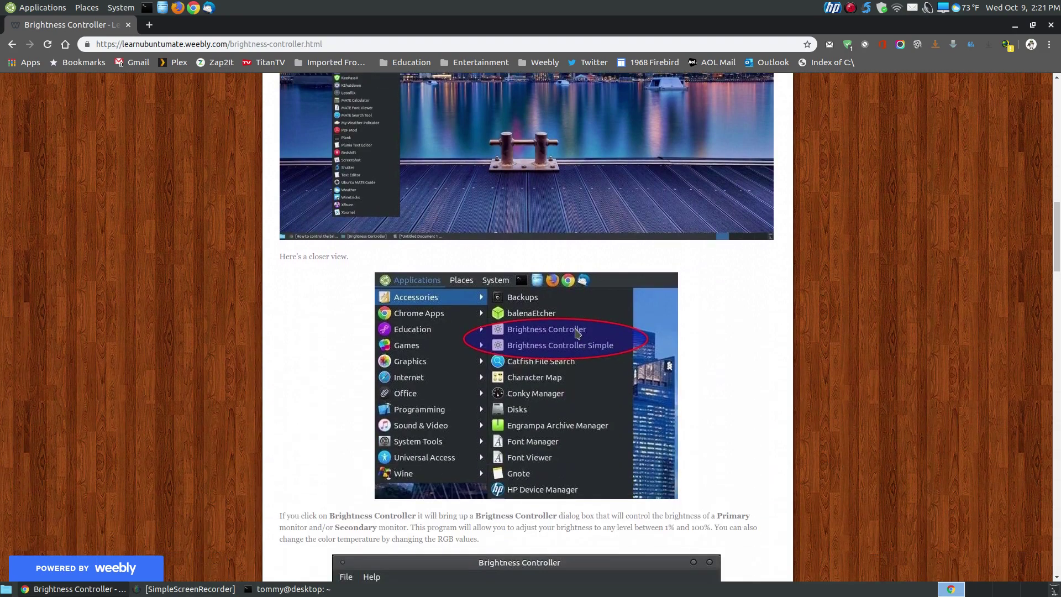
drag(1057, 258, 1058, 308)
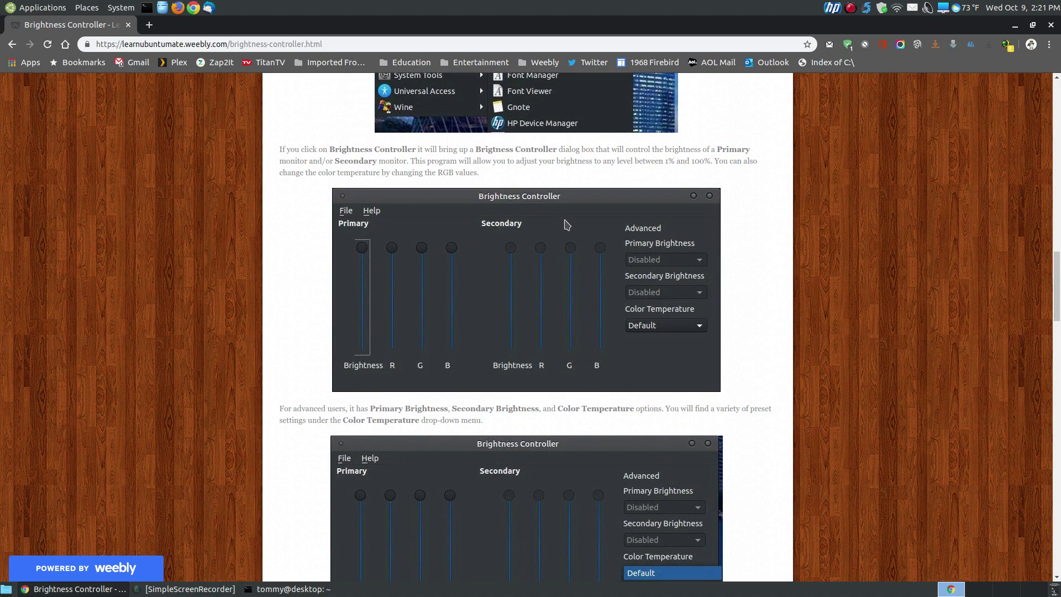
drag(1058, 307, 1058, 192)
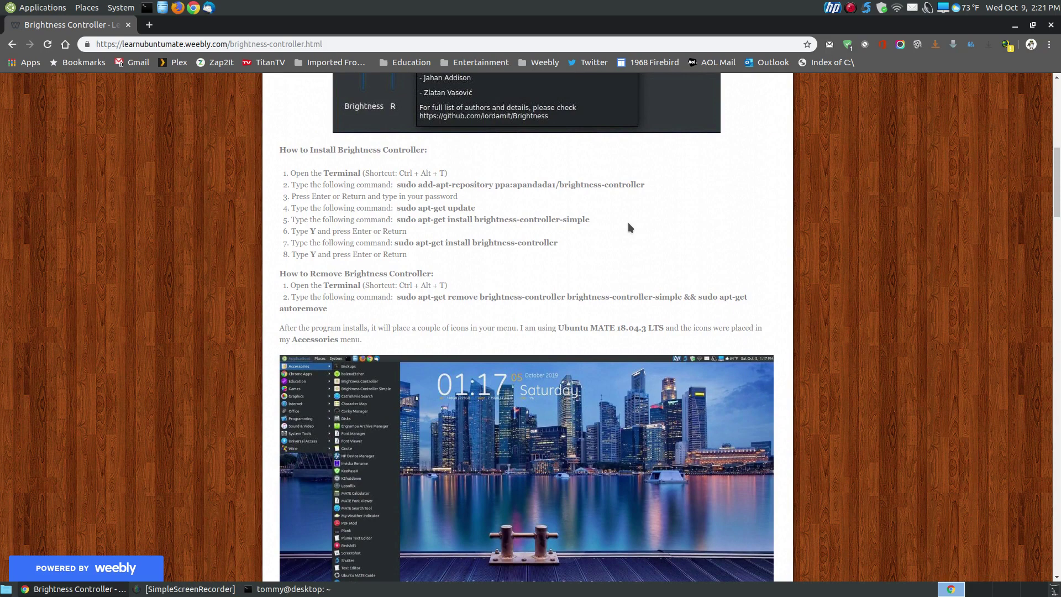
- Paste and run 'sudo apt-get update' in the terminal to refresh package lists
key(alt+Tab)
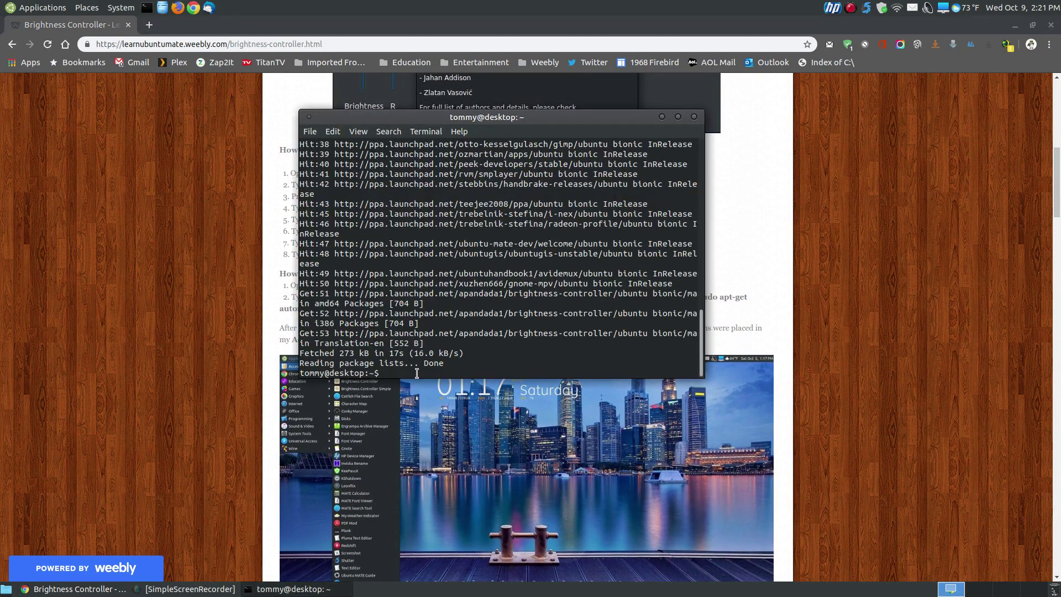
right_click(412, 375)
click(437, 436)
key(Return)
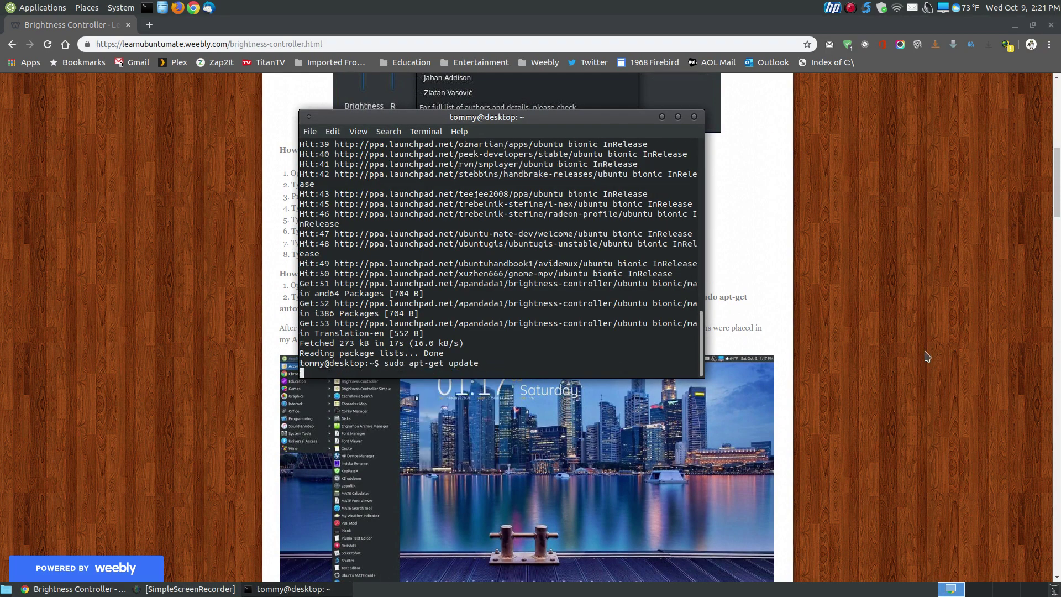
- Copy the step 5 command 'sudo apt-get install brightness-controller-simple' from the guide
click(927, 356)
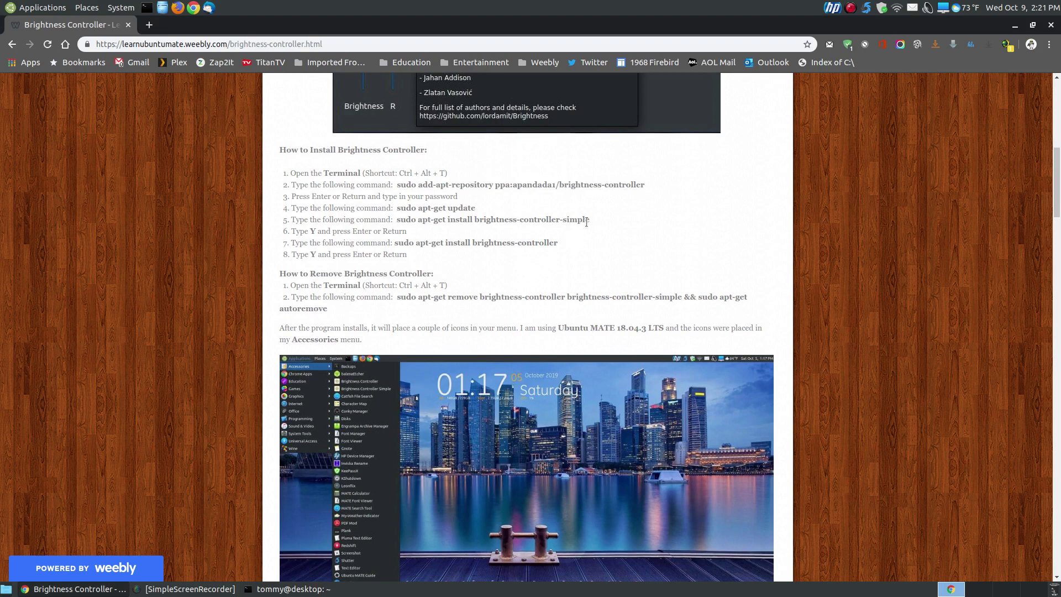
drag(590, 221, 396, 221)
right_click(412, 220)
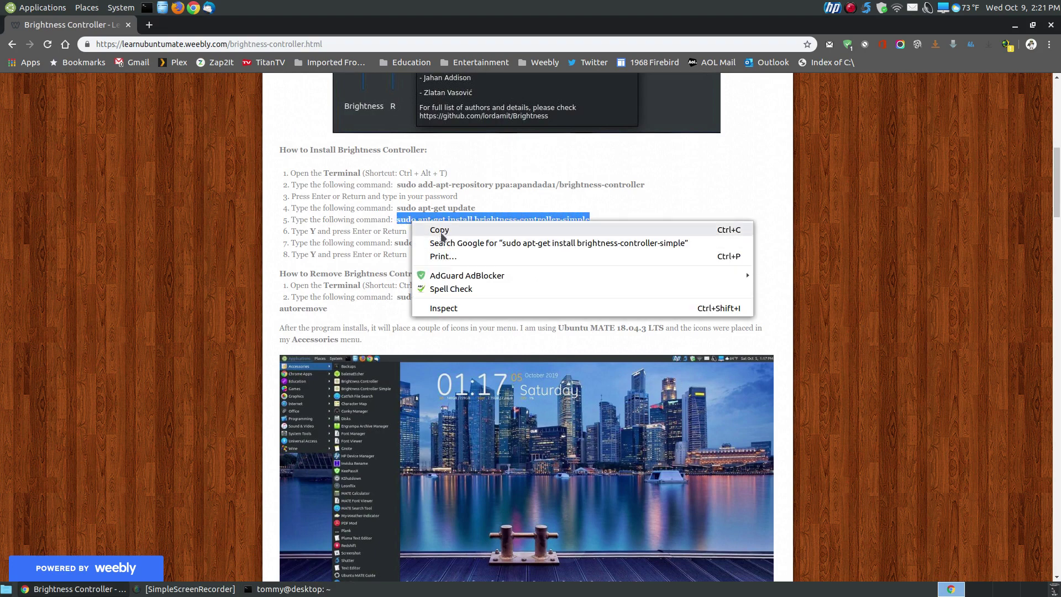
click(465, 229)
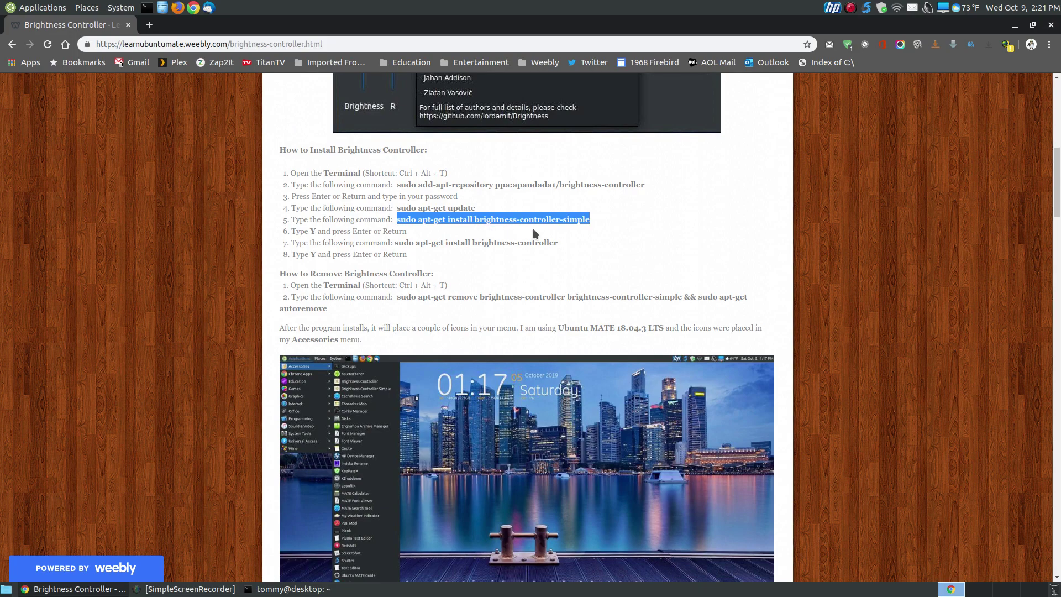
mouse_move(1056, 193)
mouse_down()
mouse_move(1056, 533)
mouse_move(1058, 183)
mouse_up()
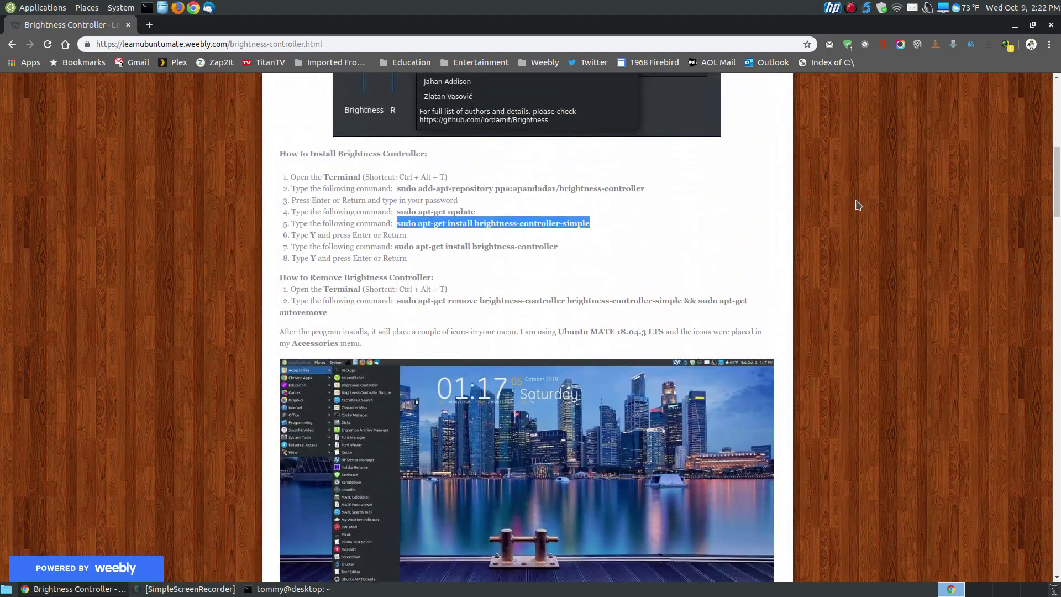
scroll(770, 278, down, 3)
scroll(771, 278, down, 10)
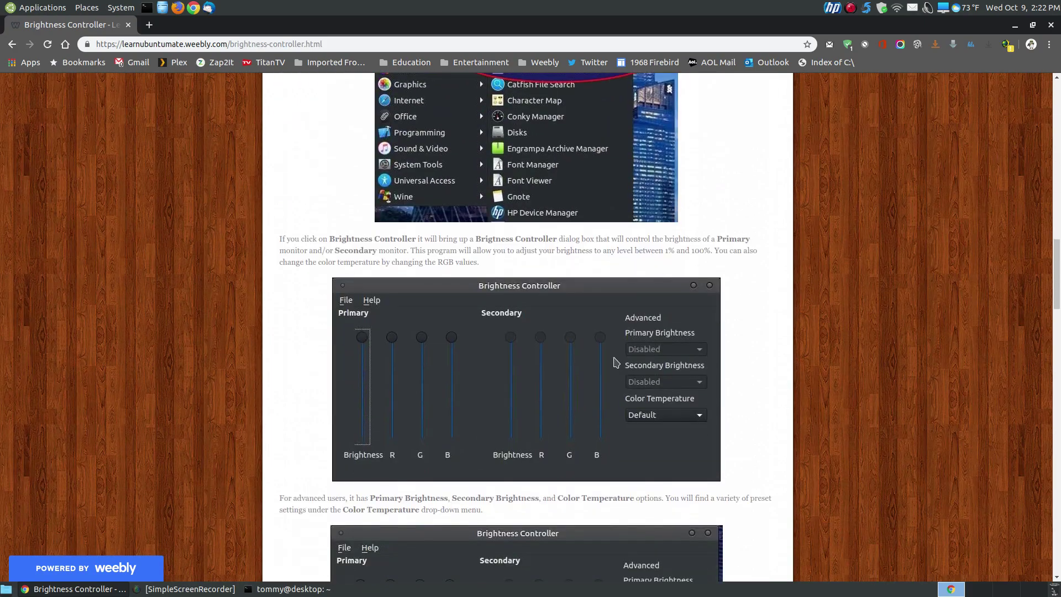
- Install brightness-controller-simple 1.2.8 by running the copied command in the terminal
click(1015, 26)
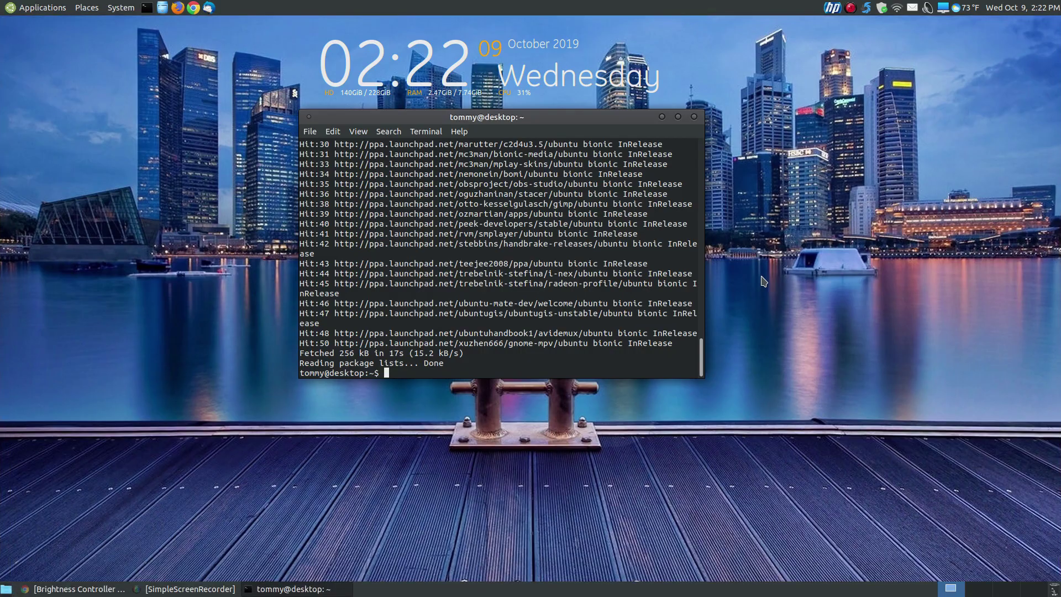
right_click(453, 372)
click(479, 436)
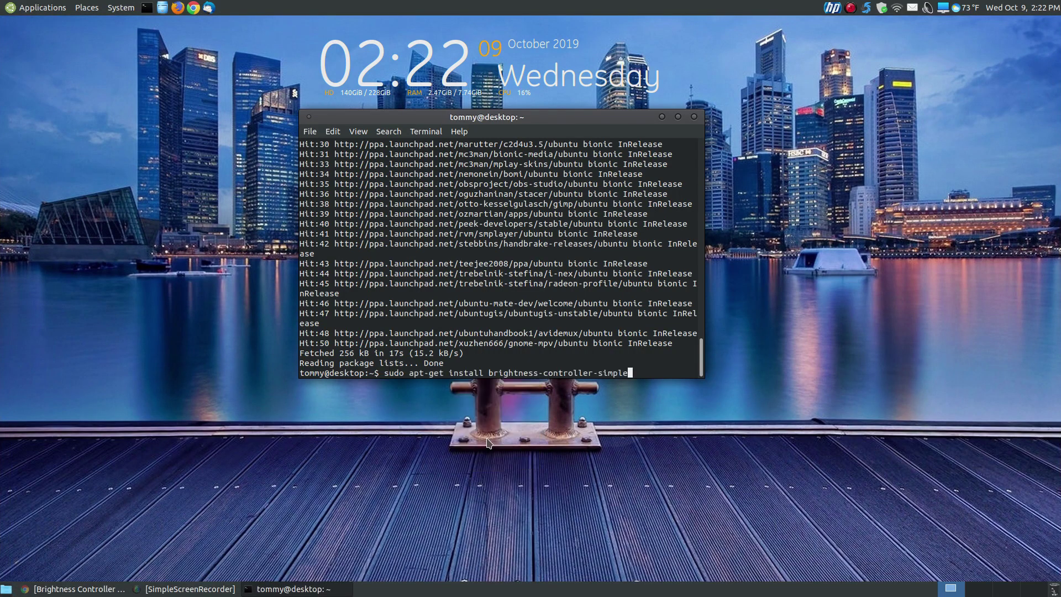
key(Return)
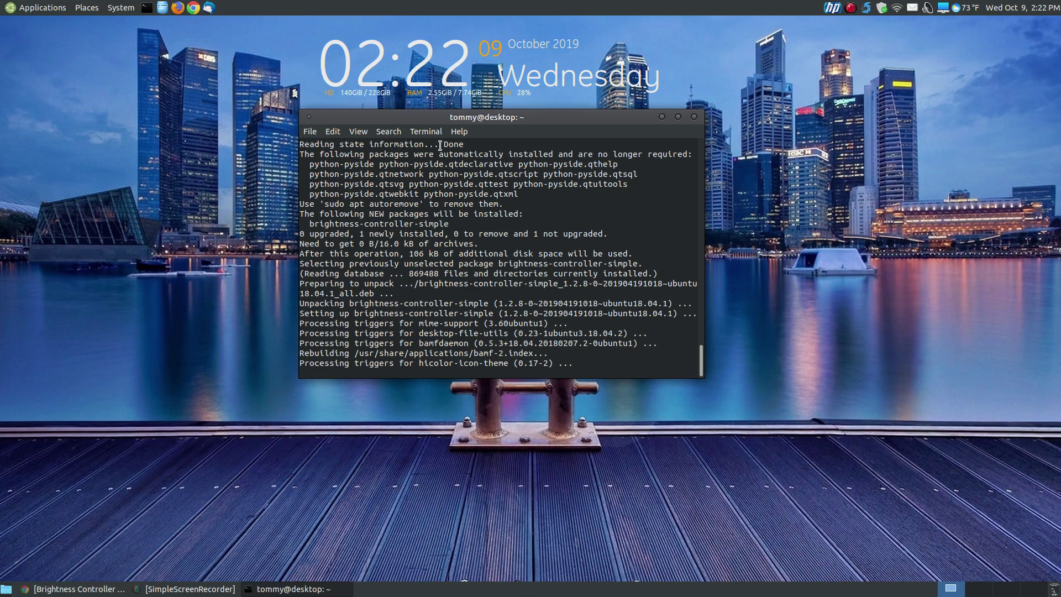
- Bring the tutorial page back and scroll up to the install steps
click(87, 589)
scroll(532, 247, up, 2)
scroll(531, 247, up, 20)
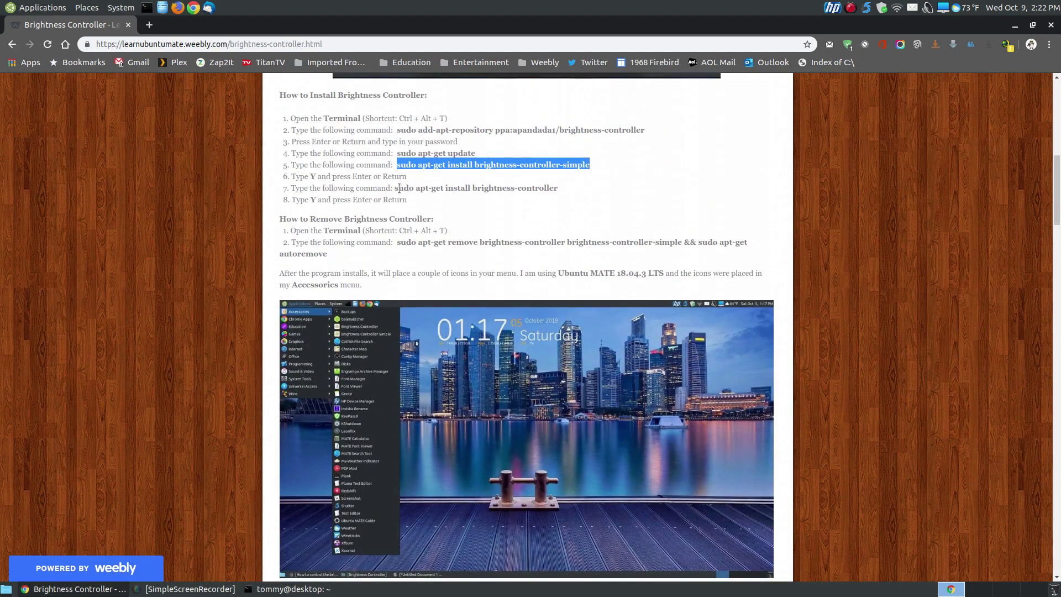
- Copy step 7's brightness-controller install command and run it, installing version 2.2.3
drag(559, 187, 402, 188)
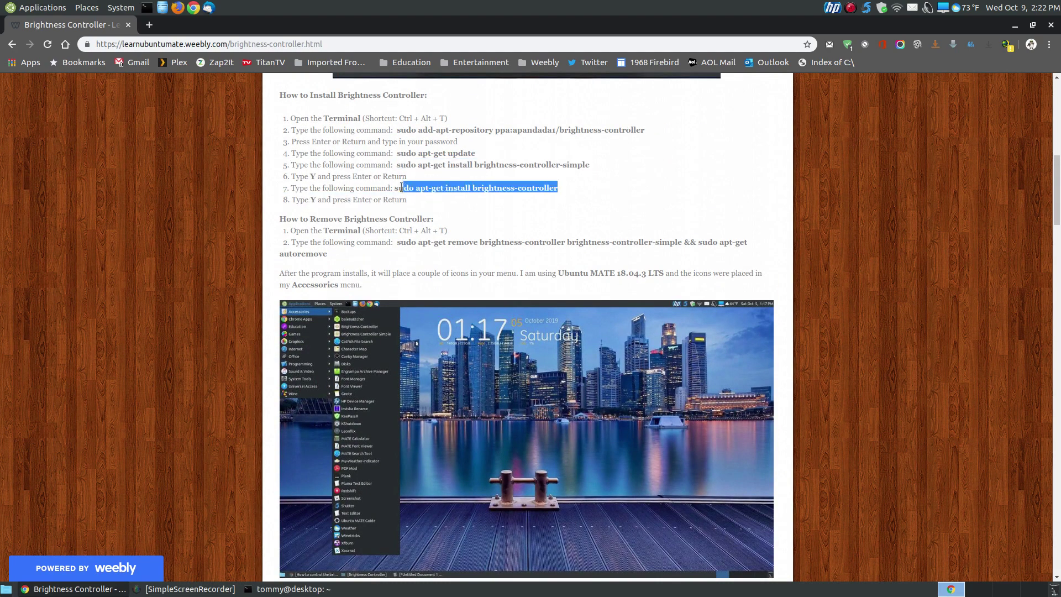
right_click(426, 185)
click(434, 192)
click(1014, 25)
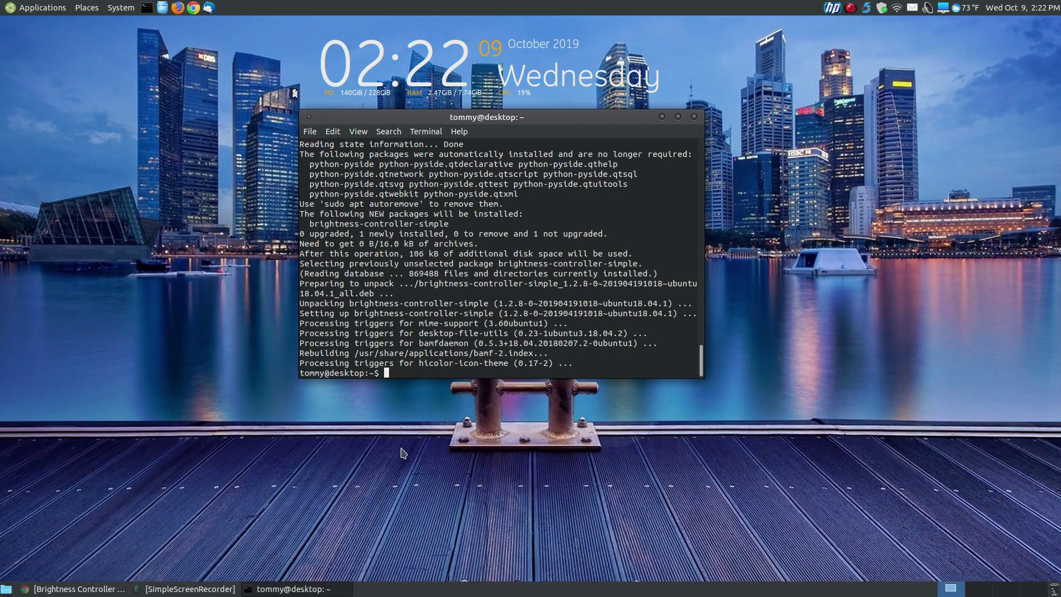
right_click(409, 376)
click(432, 433)
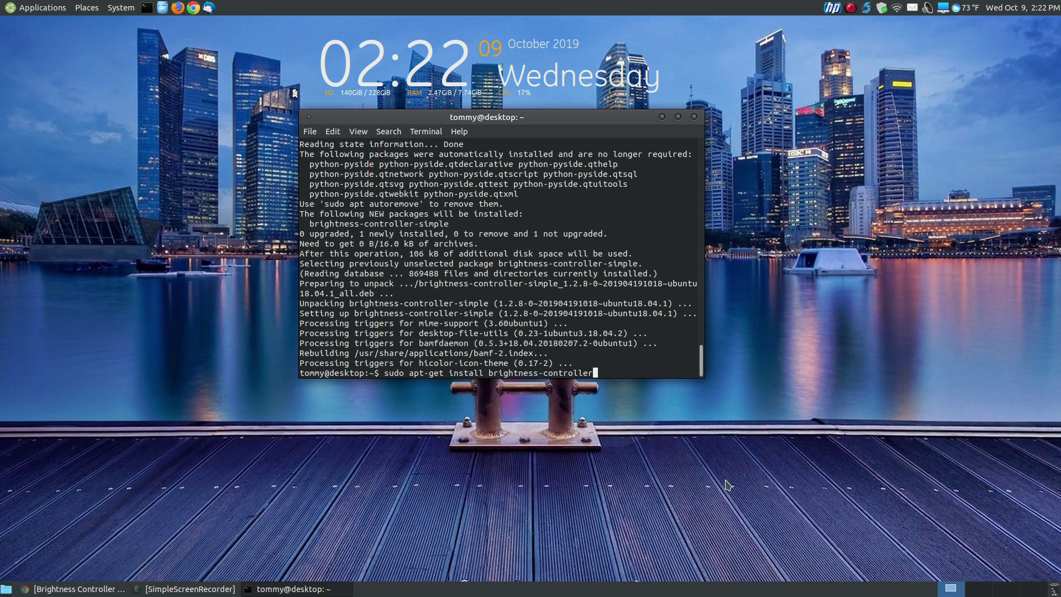
key(Return)
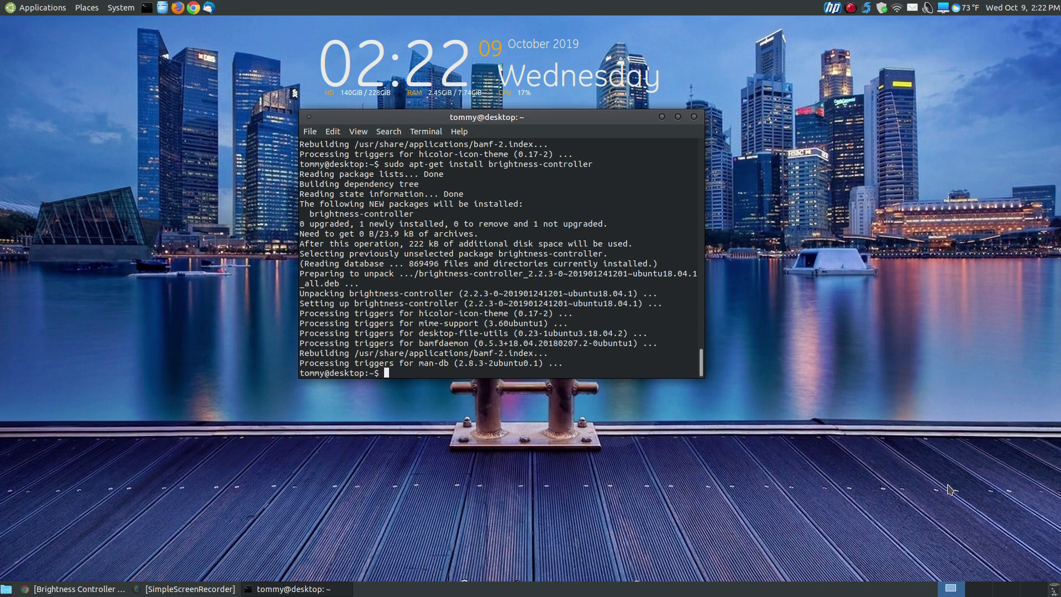
- Close the terminal with 'exit' and launch Brightness Controller from Applications > Accessories
text(exit)
key(Return)
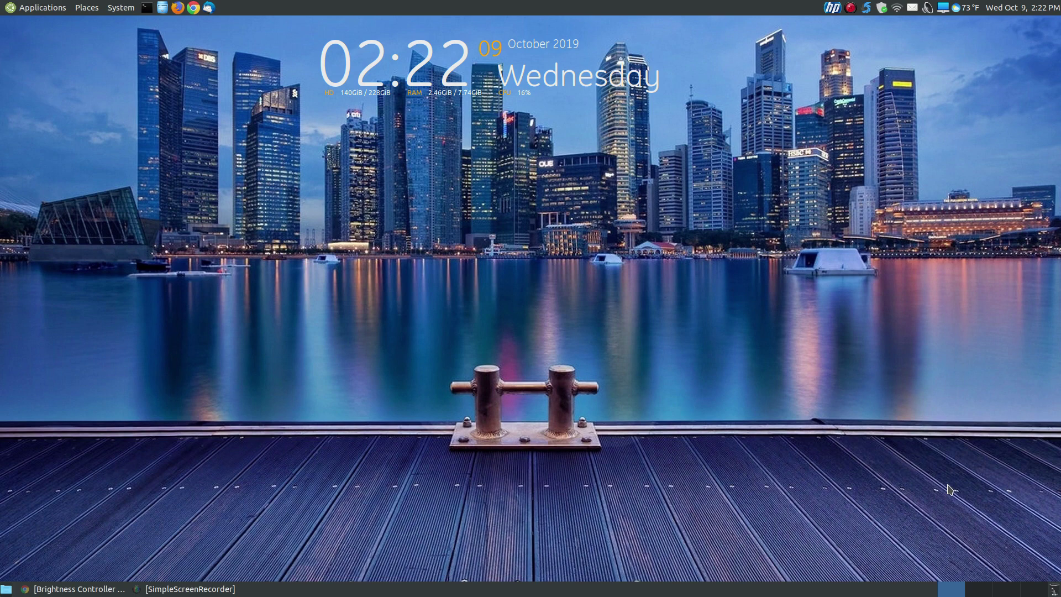
click(14, 6)
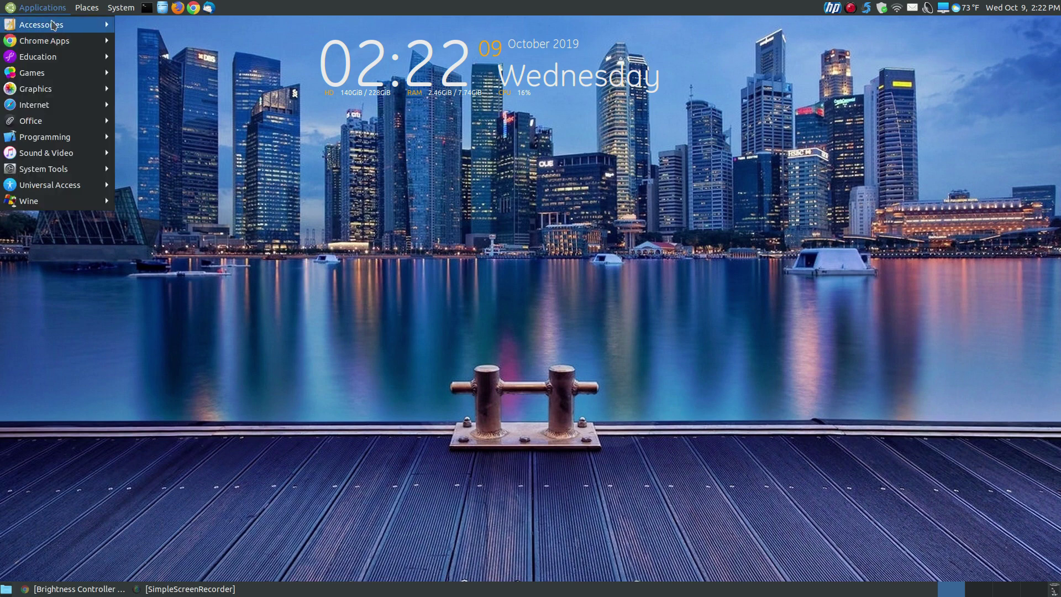
mouse_move(97, 28)
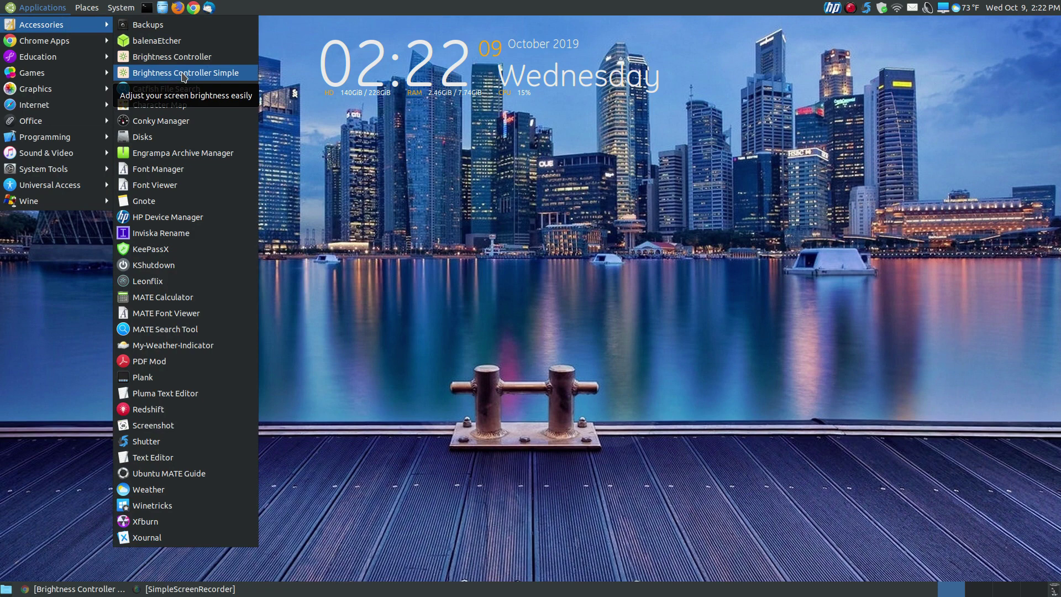
click(188, 58)
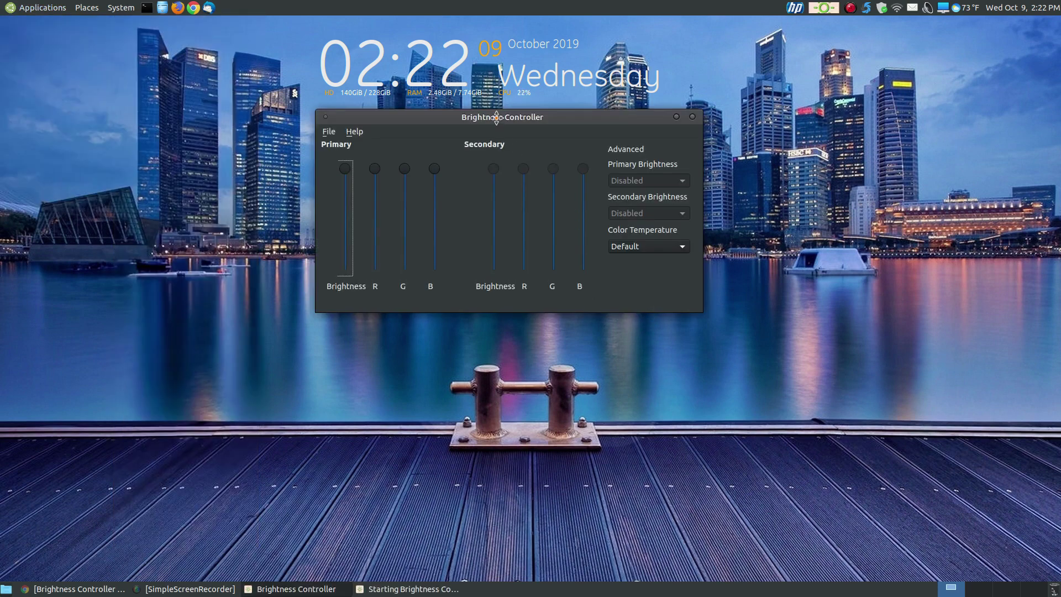
- Drag the Brightness Controller window lower on the desktop, then minimize it
drag(498, 121, 503, 189)
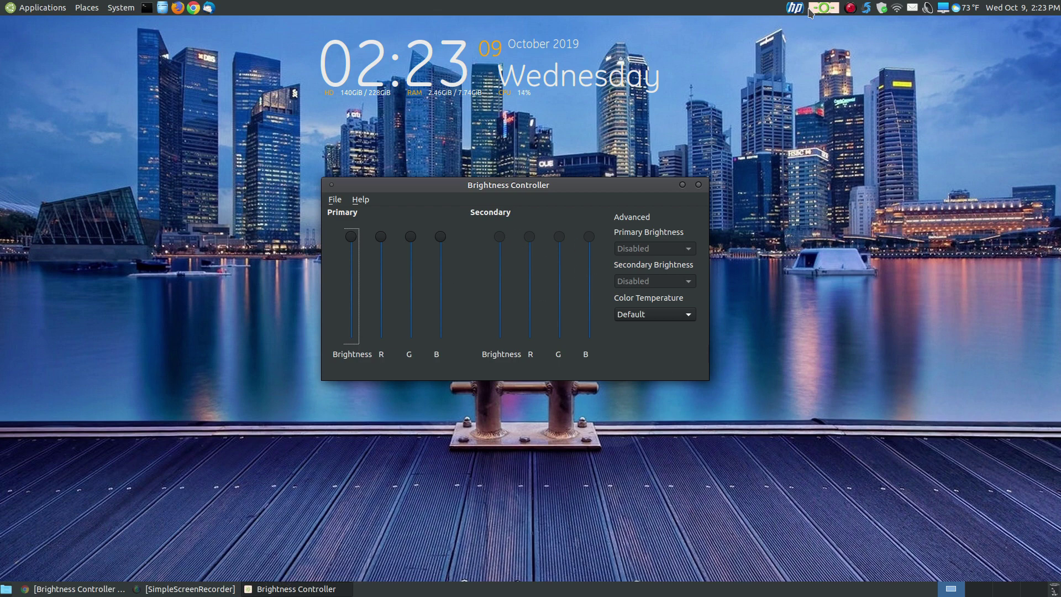
click(682, 185)
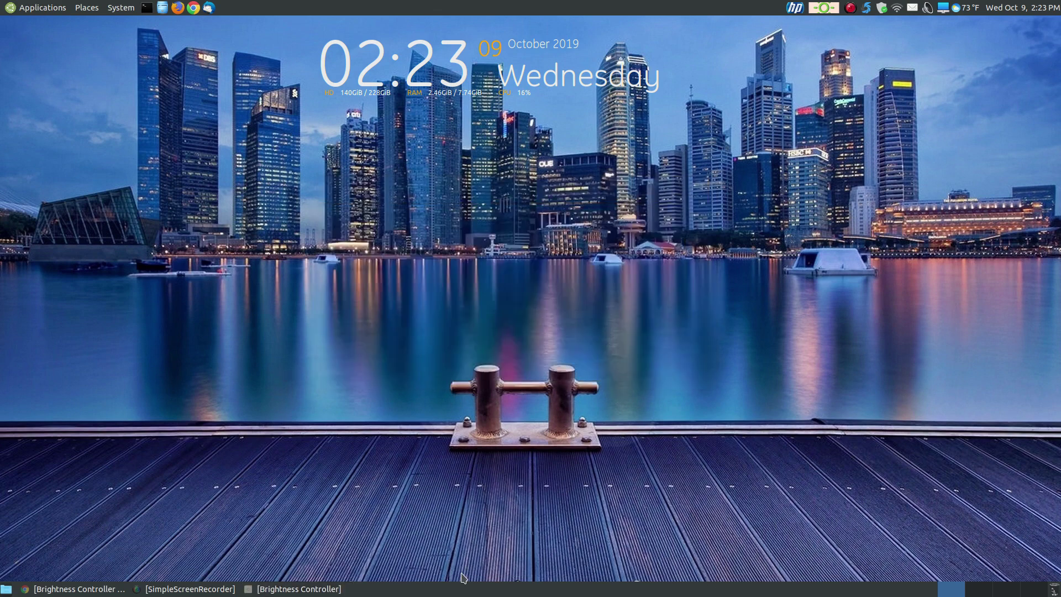
- Restore Brightness Controller from the taskbar and nudge its window slightly
click(344, 594)
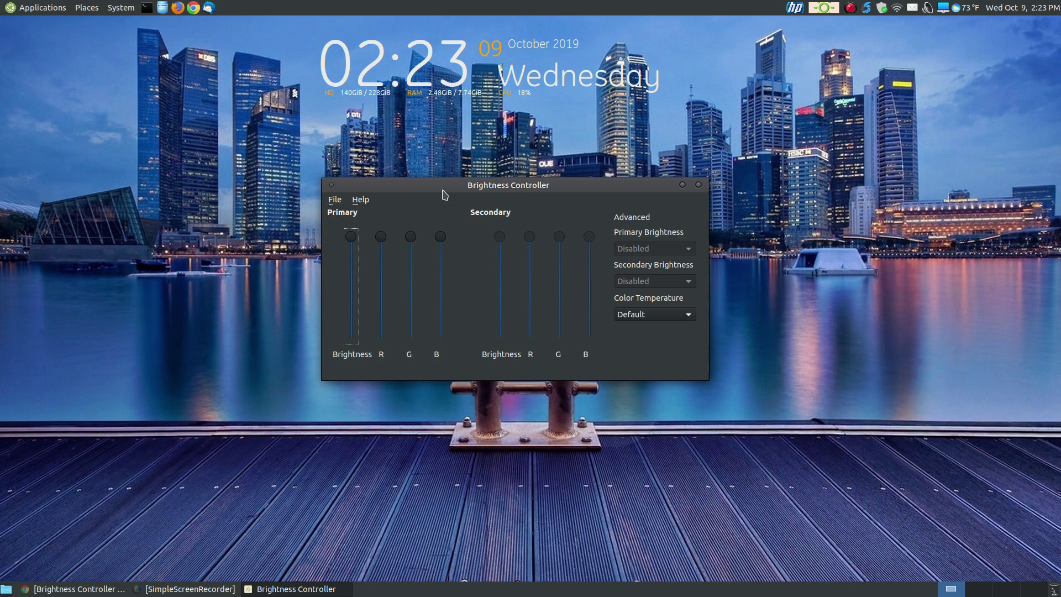
drag(445, 183, 443, 187)
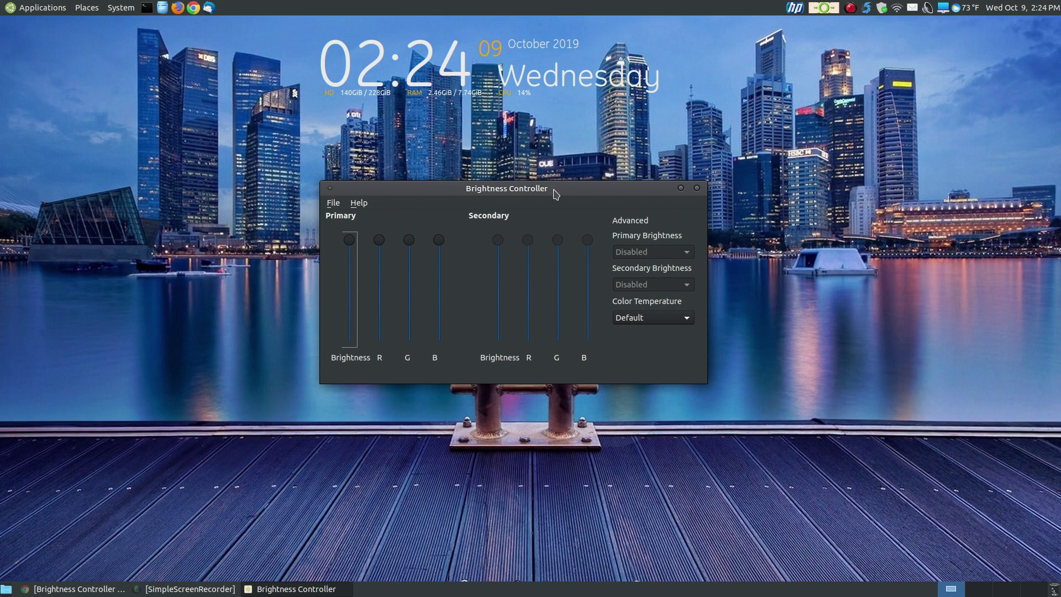
- Lower Primary brightness to about half and keep Color Temperature at Default
drag(556, 193, 572, 189)
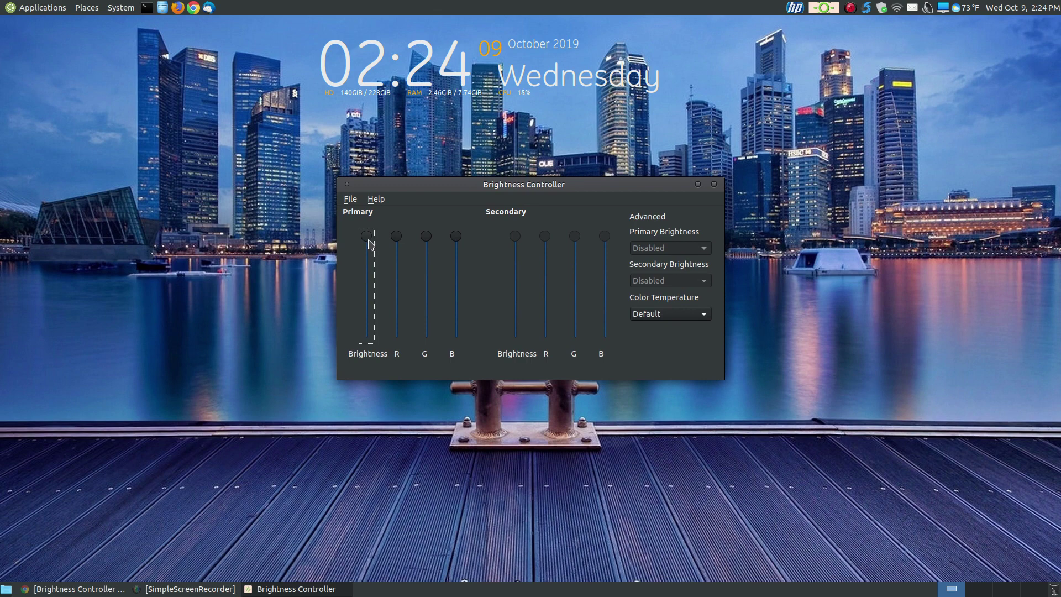
mouse_move(369, 239)
mouse_down()
mouse_move(371, 294)
mouse_move(374, 238)
mouse_up()
click(396, 242)
click(704, 313)
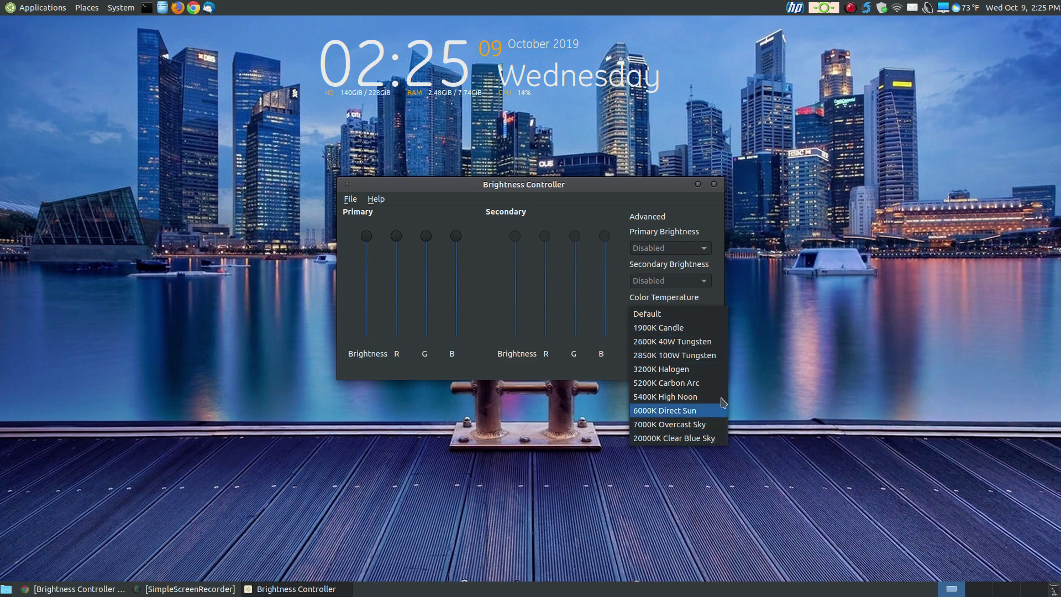
click(716, 303)
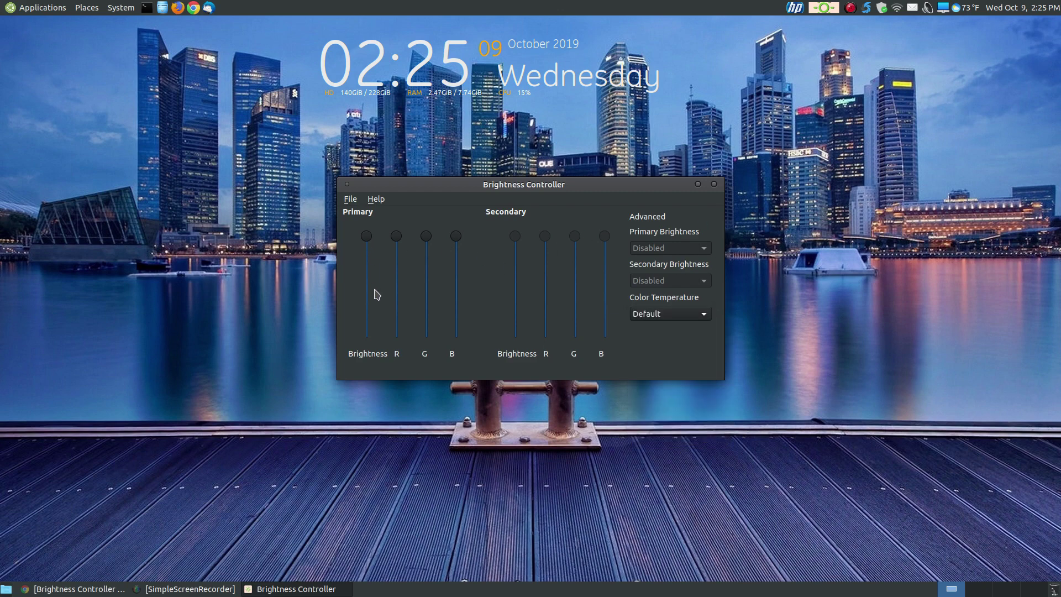
- Close the Brightness Controller window, reopen it from the tray icon with Show, and close it again
click(714, 185)
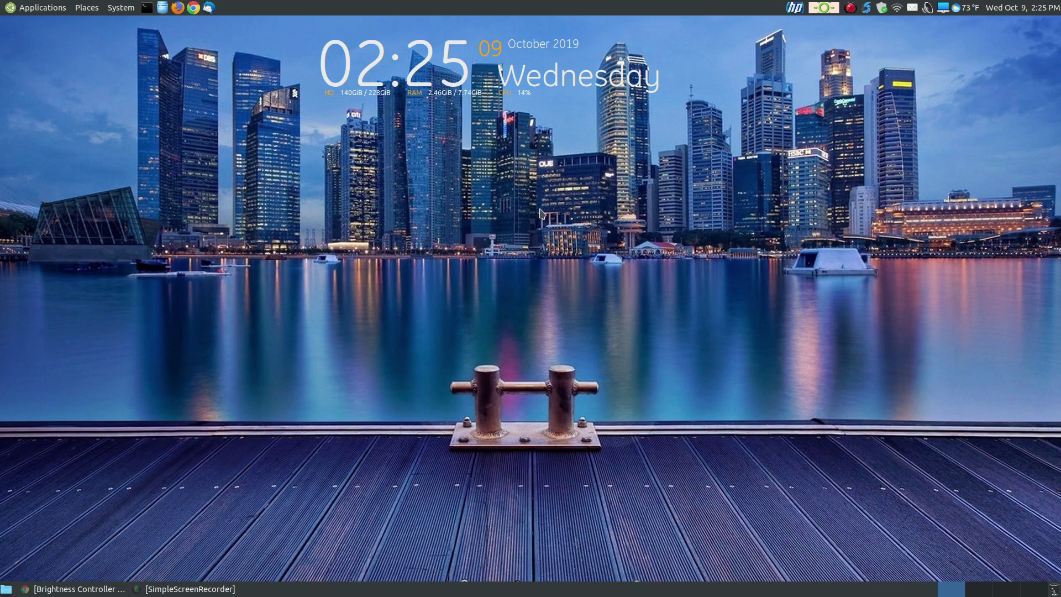
click(824, 8)
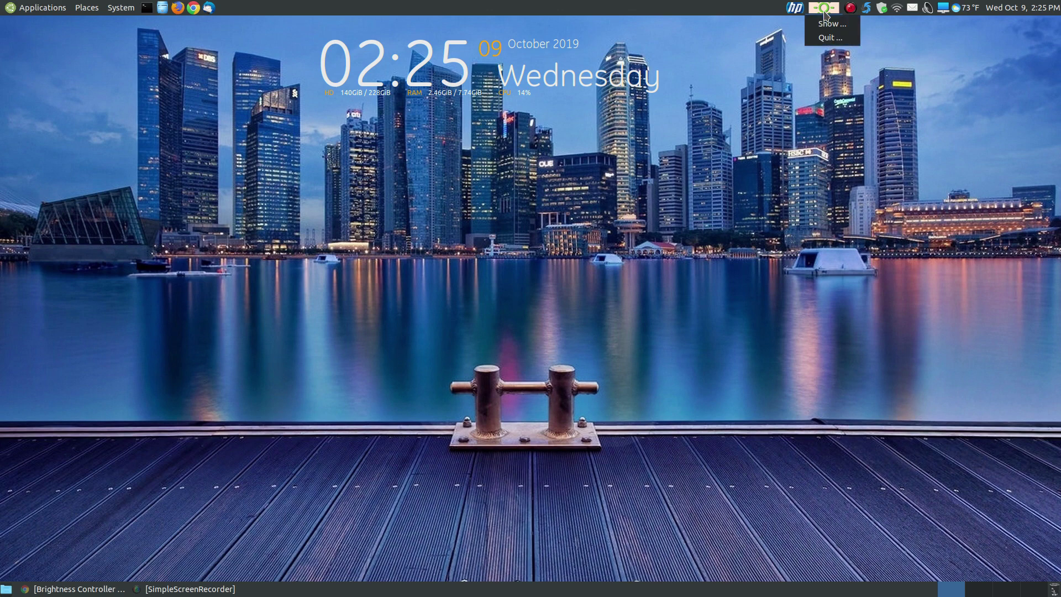
click(829, 23)
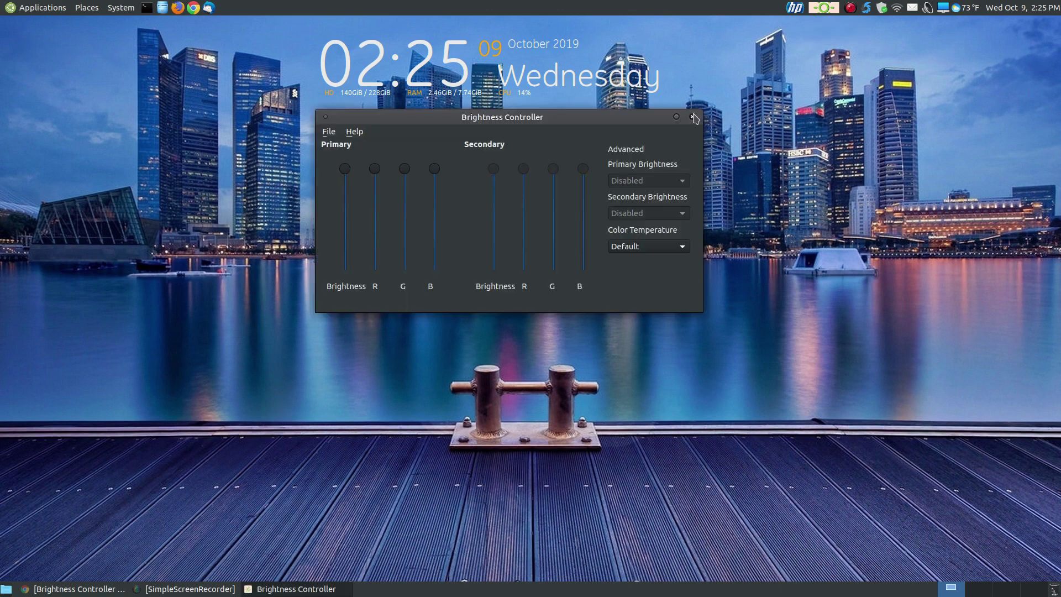
click(693, 118)
- Quit Brightness Controller from the tray menu and confirm with Yes
click(824, 8)
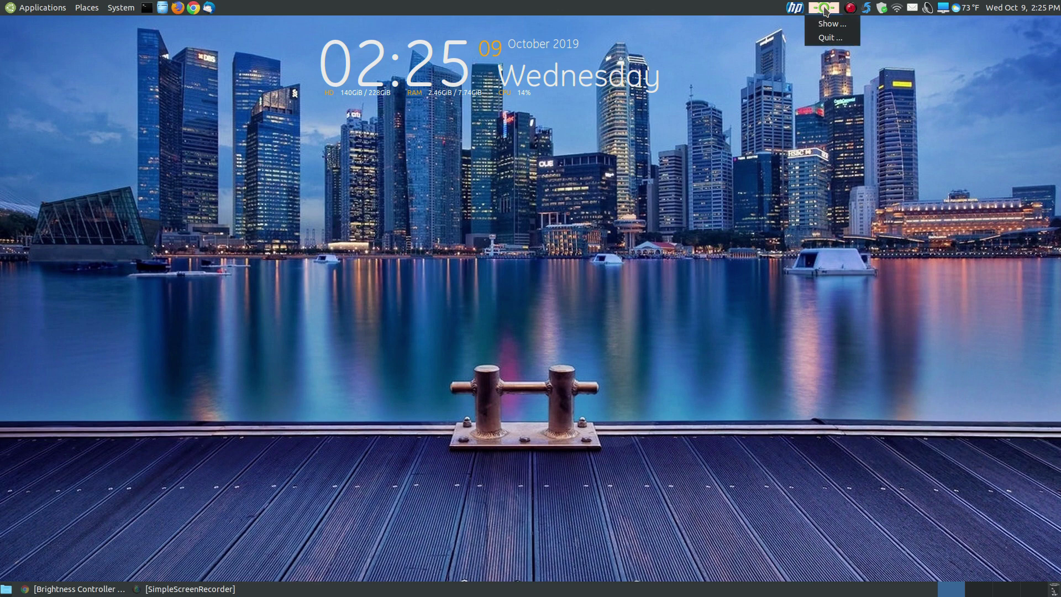
click(830, 37)
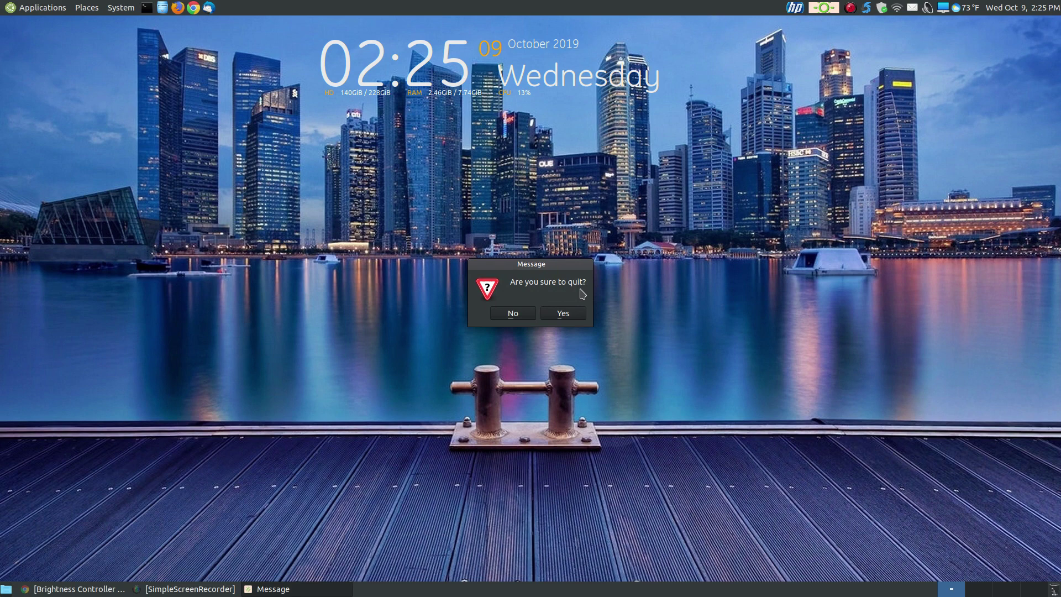
click(563, 313)
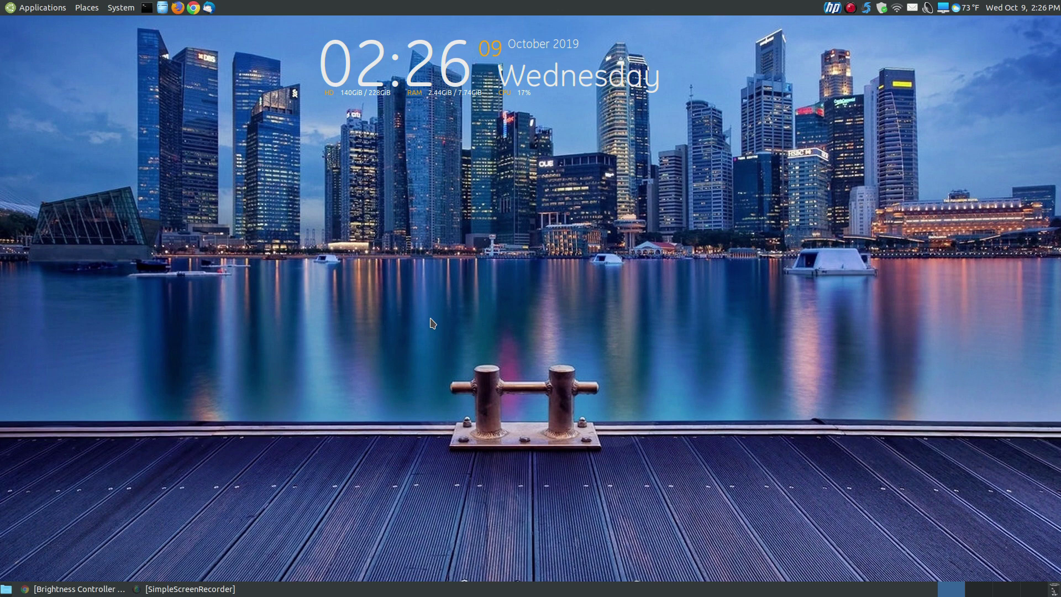
- Launch Brightness Controller Simple from Accessories, move its window, and drag Primary from 100 toward 83
click(17, 7)
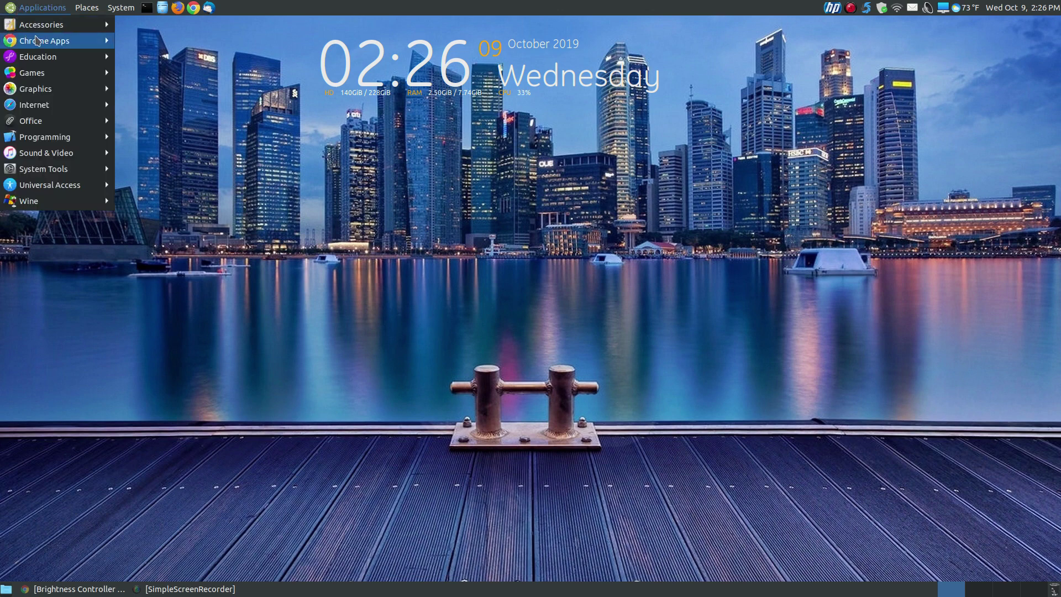
mouse_move(66, 30)
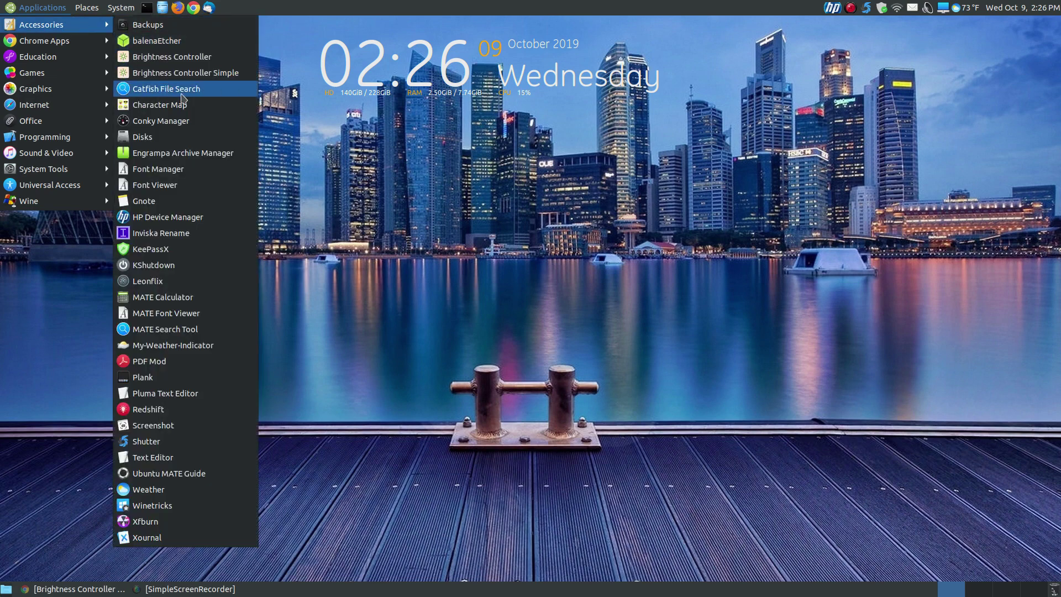
click(211, 81)
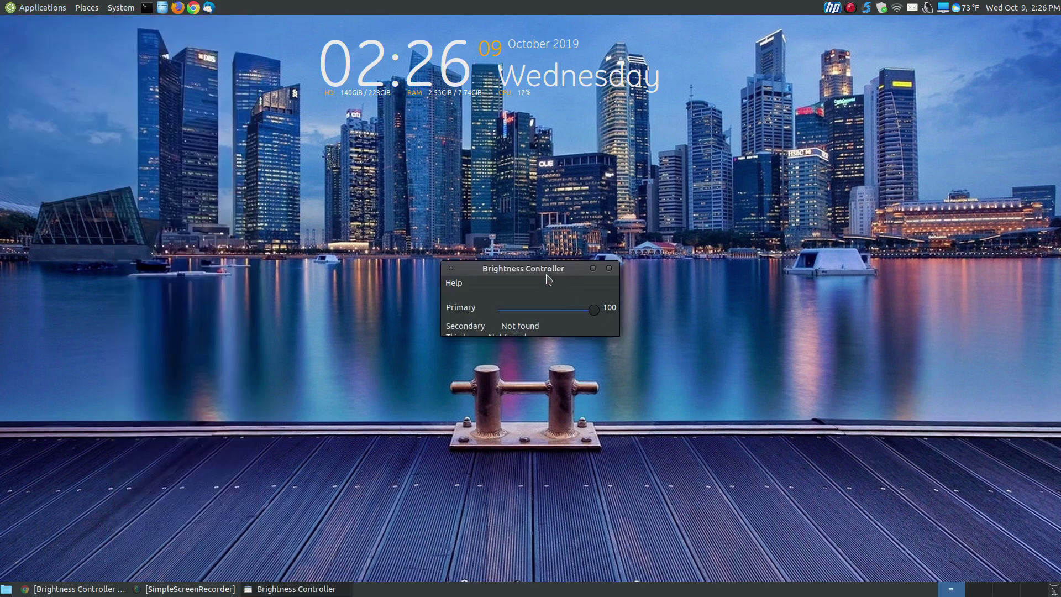
drag(548, 277, 570, 229)
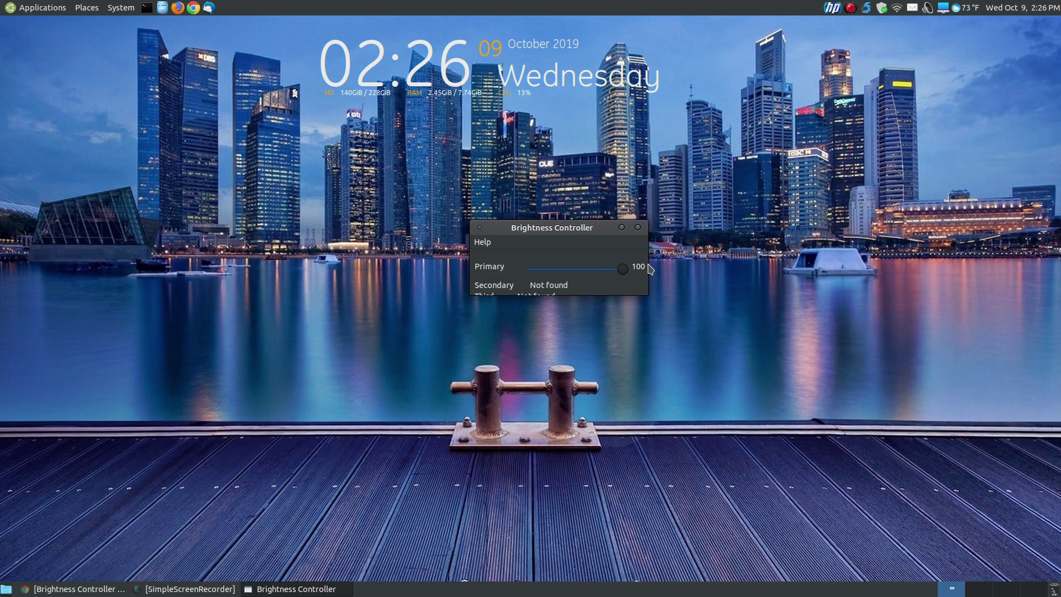
mouse_move(621, 273)
mouse_down()
mouse_move(572, 275)
mouse_move(632, 273)
mouse_up()
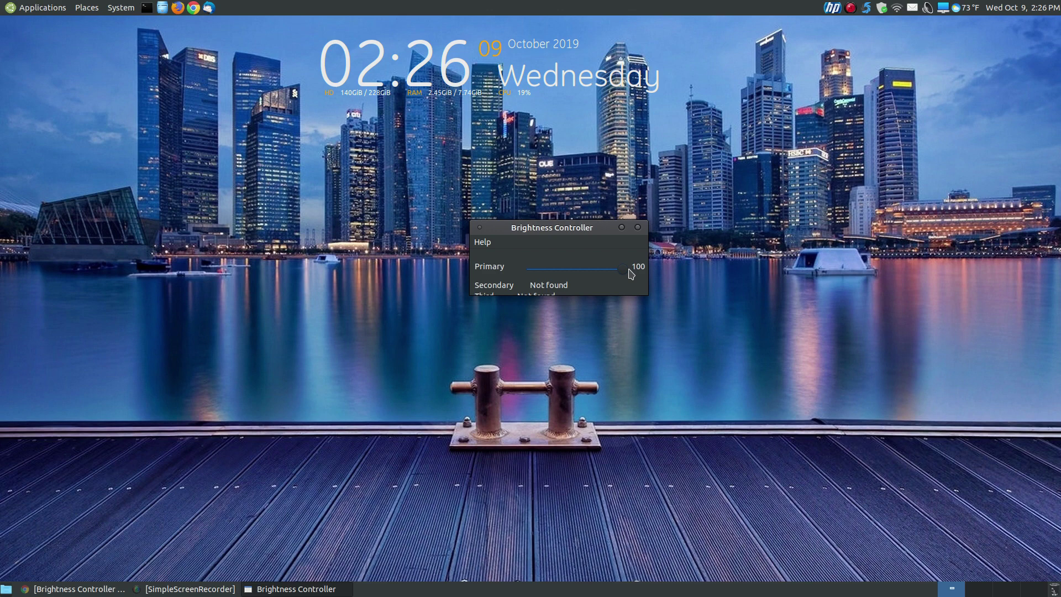
- Close Brightness Controller Simple and open brightness-controller-default-settings.jpg from Pictures › Brightness Controller › Misc
click(637, 228)
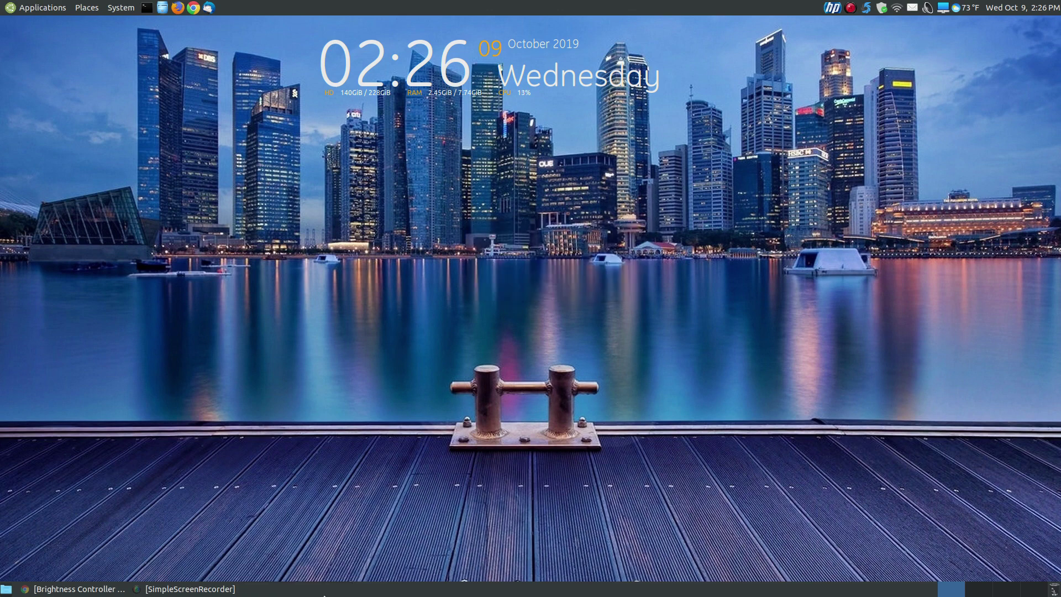
click(162, 7)
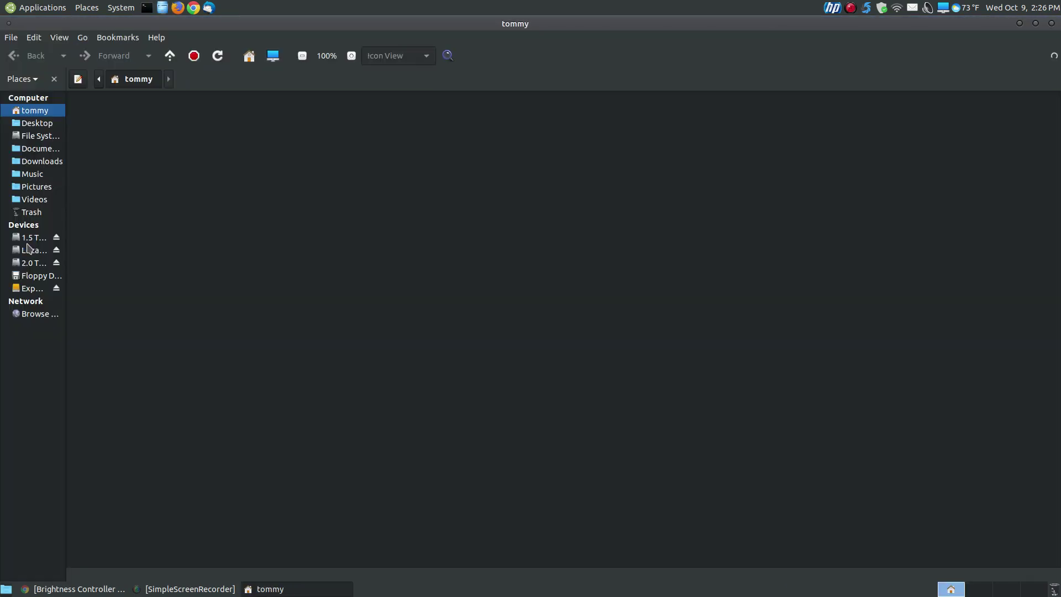
click(34, 187)
double_click(291, 111)
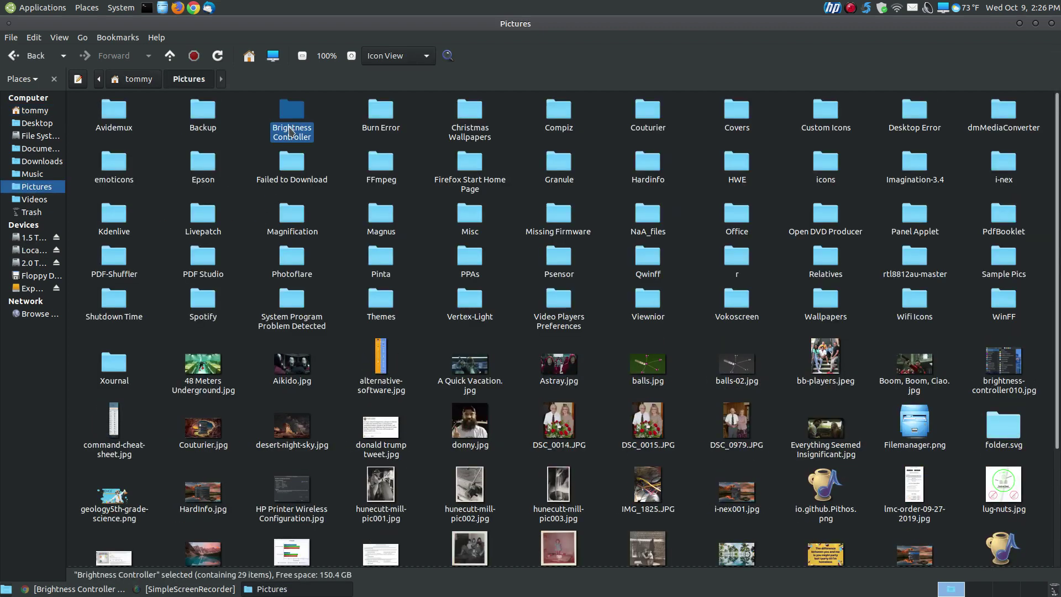
double_click(114, 110)
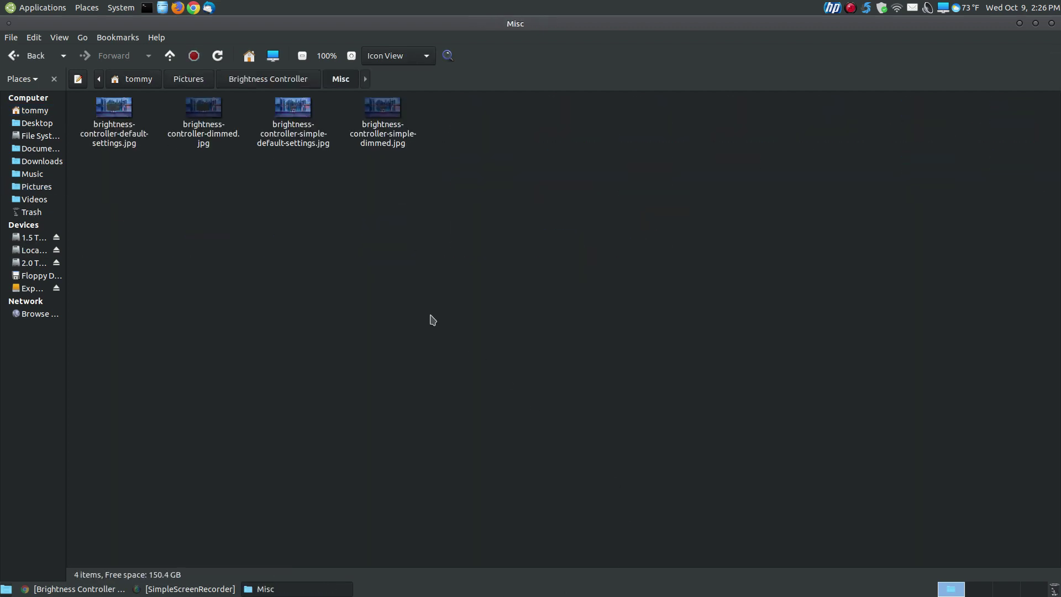
double_click(115, 124)
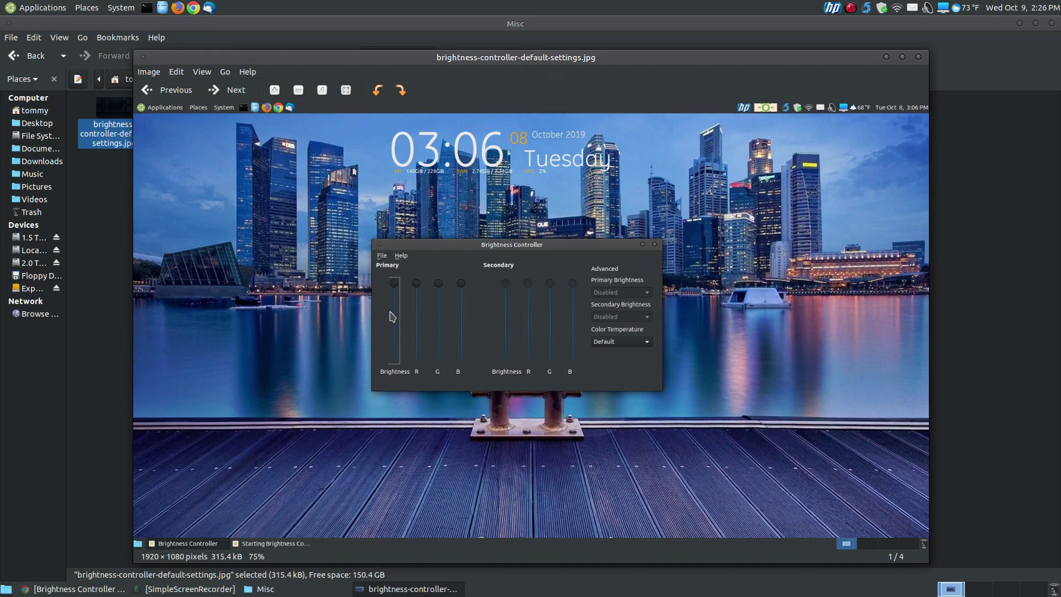
- Go forward, back, then forward through the screenshots to brightness-controller-simple-dimmed.jpg, image 4/4
click(227, 90)
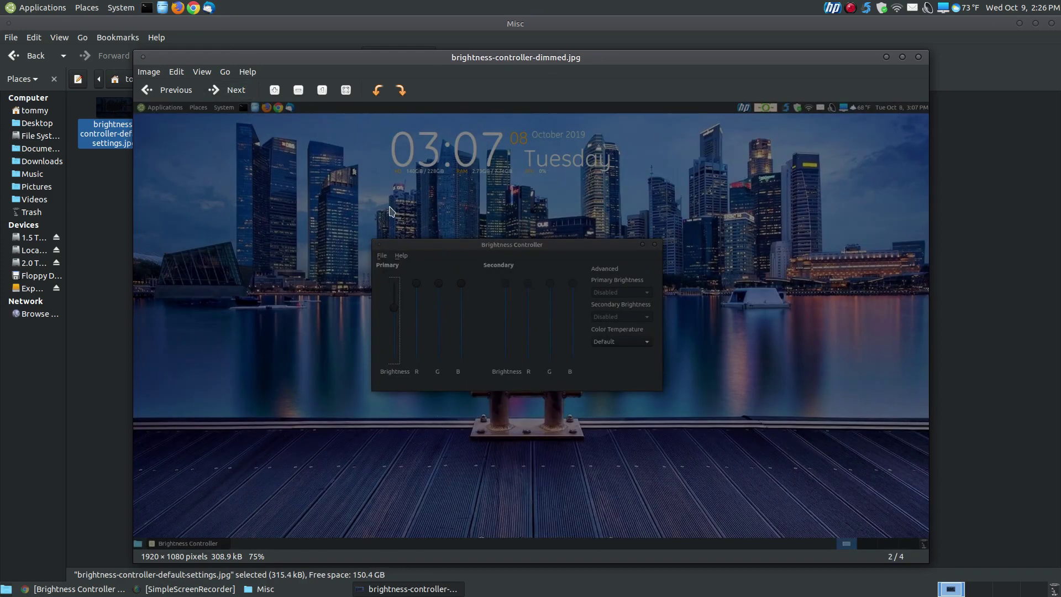
click(168, 93)
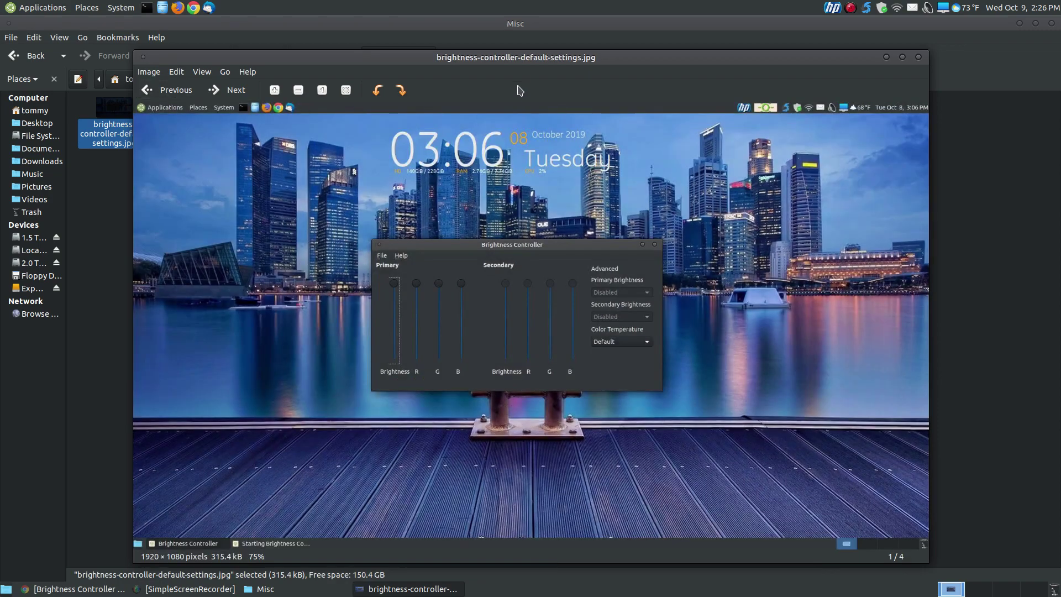
click(226, 91)
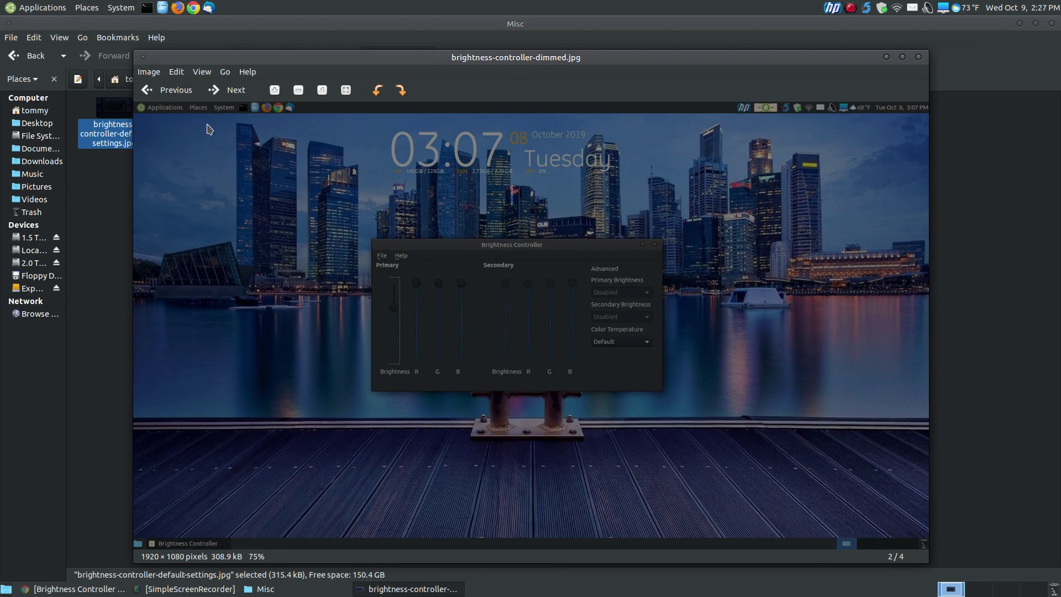
click(229, 90)
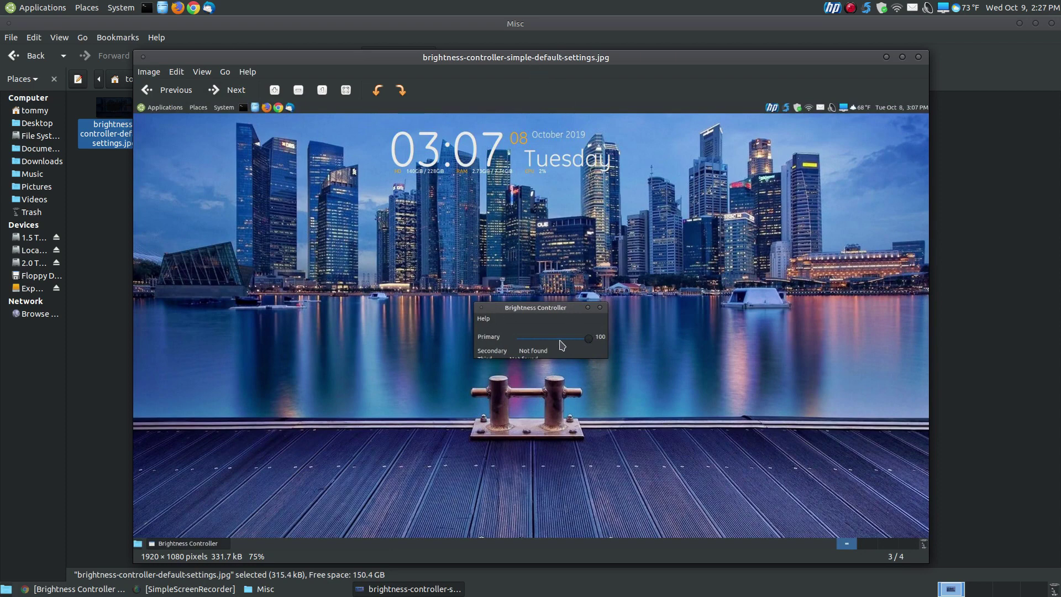
click(229, 90)
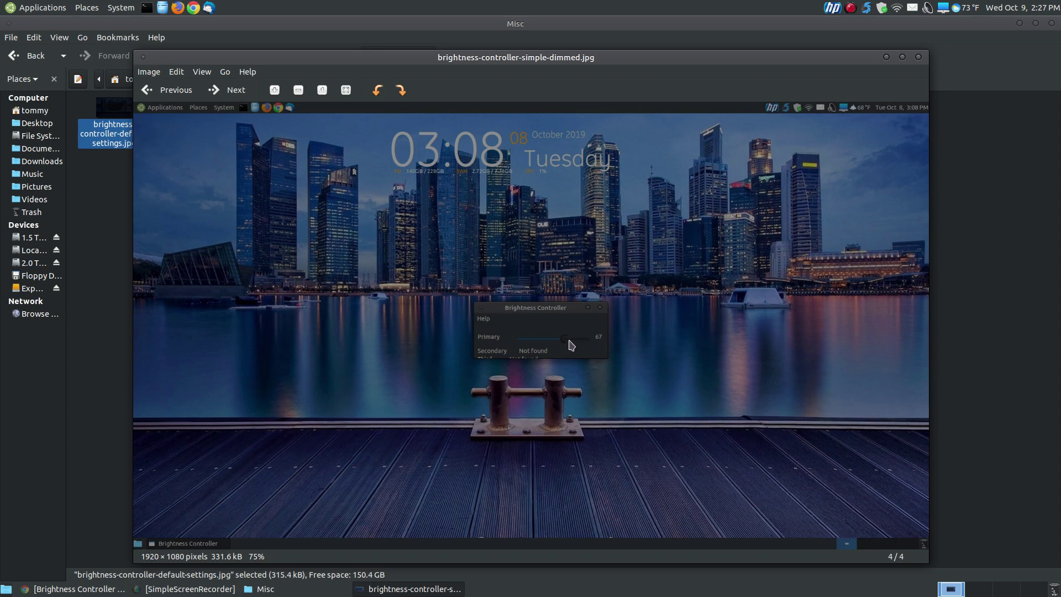
- Close the image viewer and Misc folder, and restore the Chrome tutorial page
click(918, 57)
click(1051, 23)
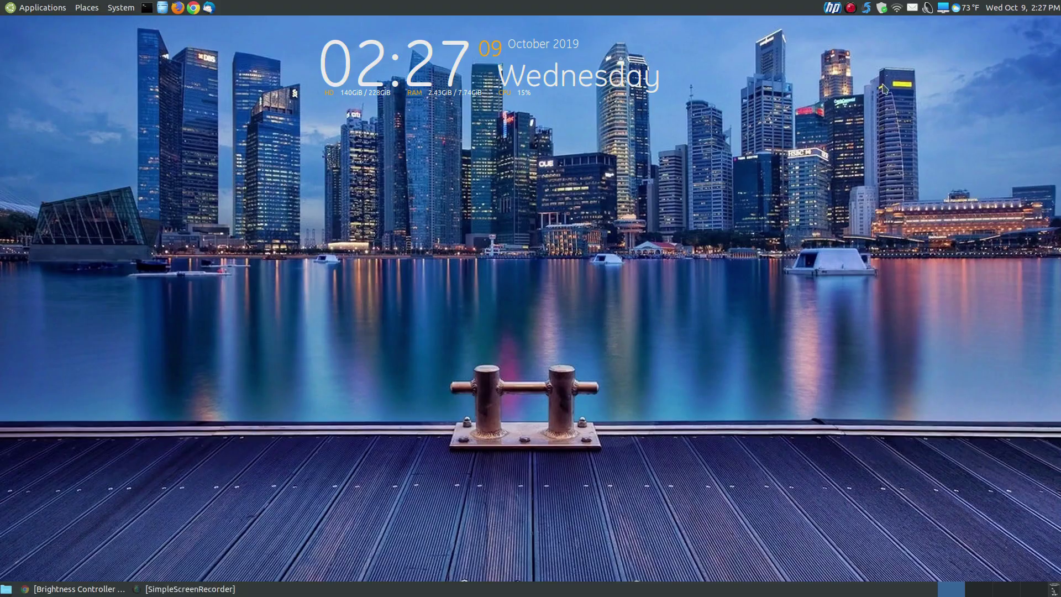
click(50, 589)
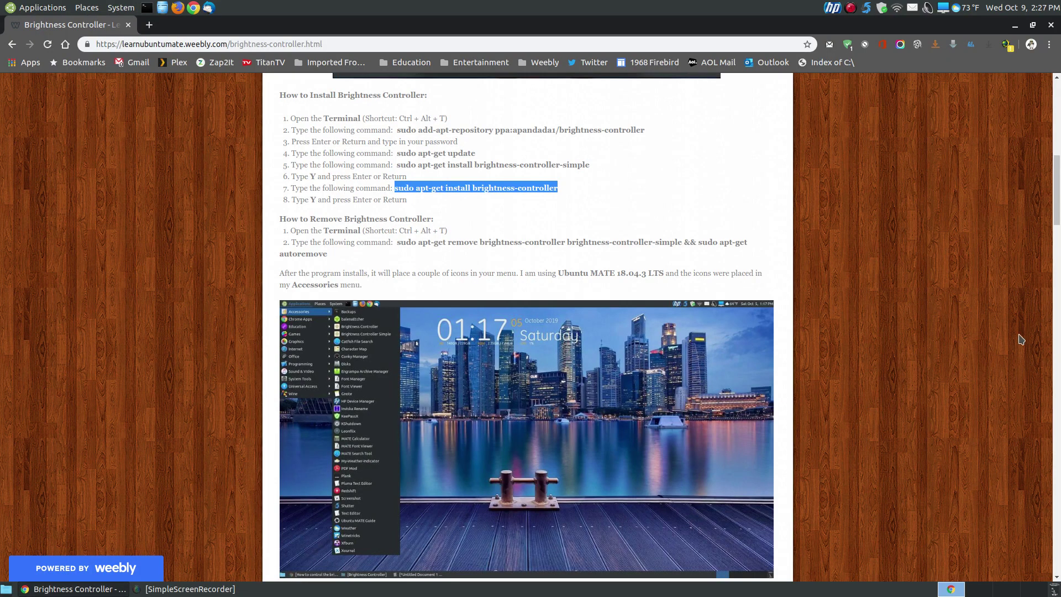
- Deselect the highlighted command and scroll the tutorial to its install and removal steps
scroll(979, 288, up, 1)
scroll(926, 316, up, 2)
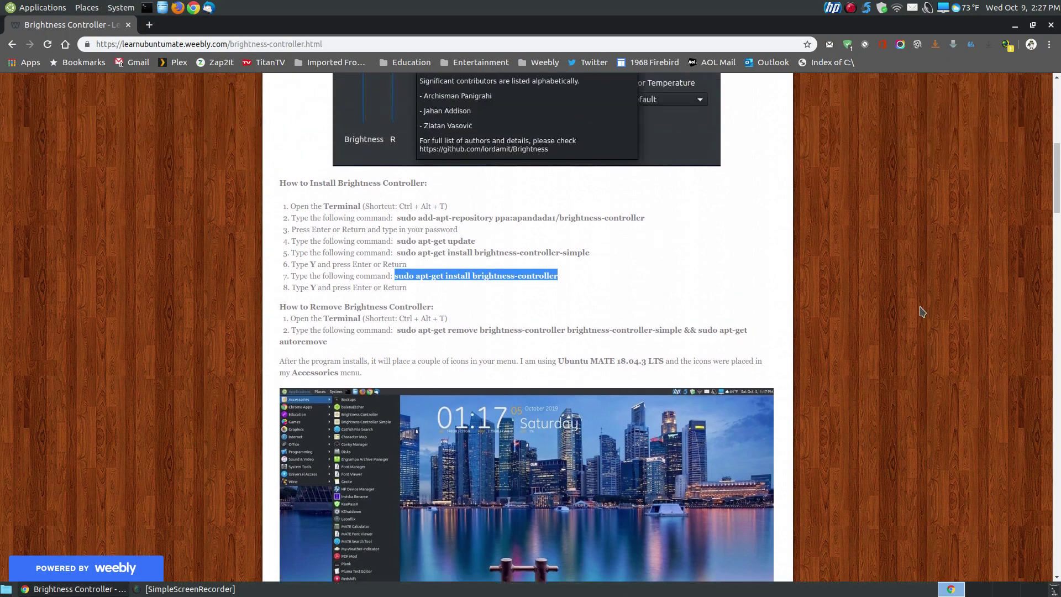
click(928, 313)
scroll(931, 312, up, 2)
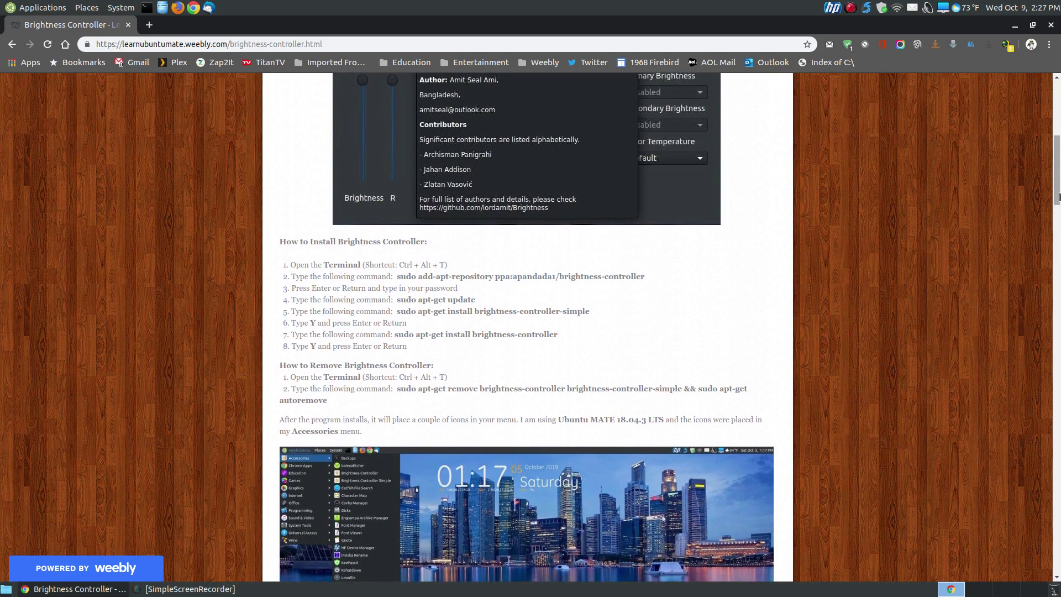
drag(1058, 198, 908, 227)
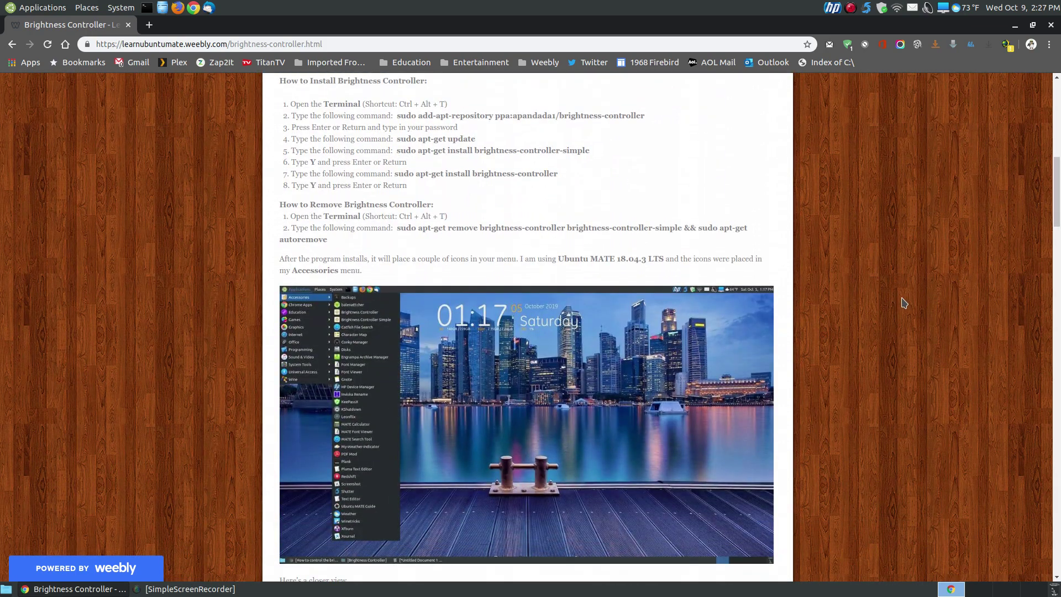